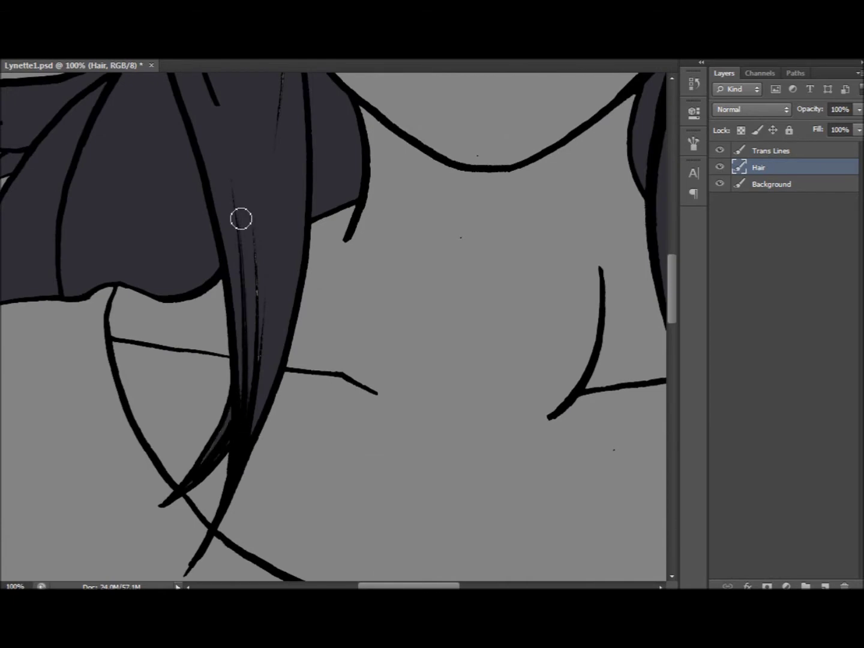
- Examine the hair colour and line art across the strands, fringe and tips for gaps, checking the Trans Lines and Hair layers
{"action": "scroll", "coordinate": [211, 319], "scroll_direction": "left", "scroll_amount": 6}
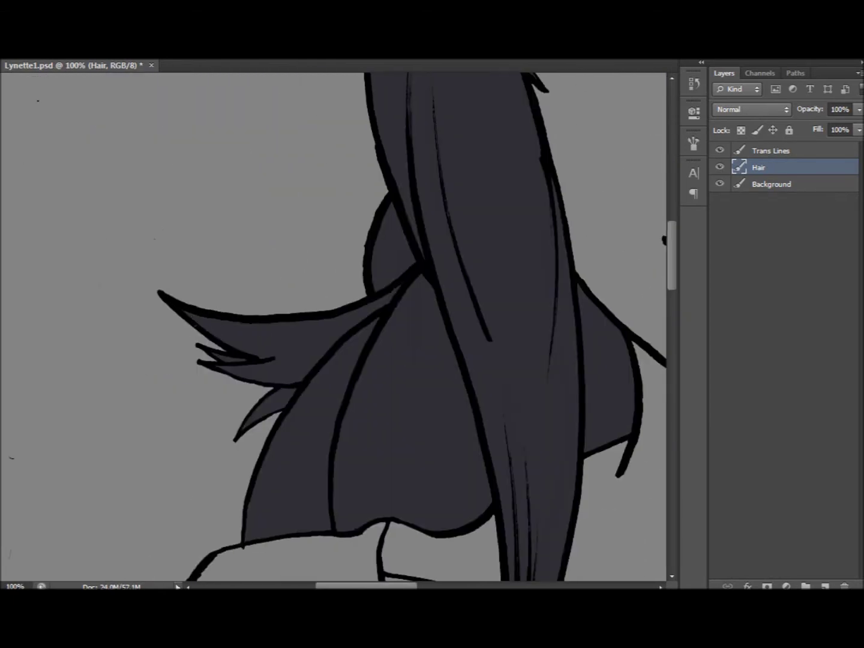
{"action": "scroll", "coordinate": [99, 305], "scroll_direction": "up", "scroll_amount": 5}
{"action": "scroll", "coordinate": [99, 304], "scroll_direction": "right", "scroll_amount": 5}
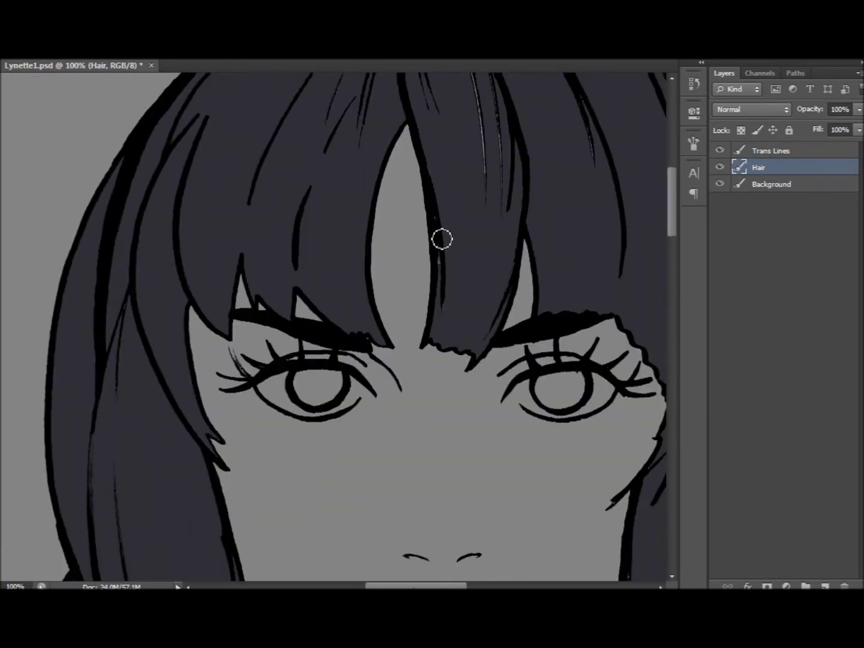
{"action": "scroll", "coordinate": [336, 327], "scroll_direction": "up", "scroll_amount": 5}
{"action": "scroll", "coordinate": [378, 257], "scroll_direction": "right", "scroll_amount": 5}
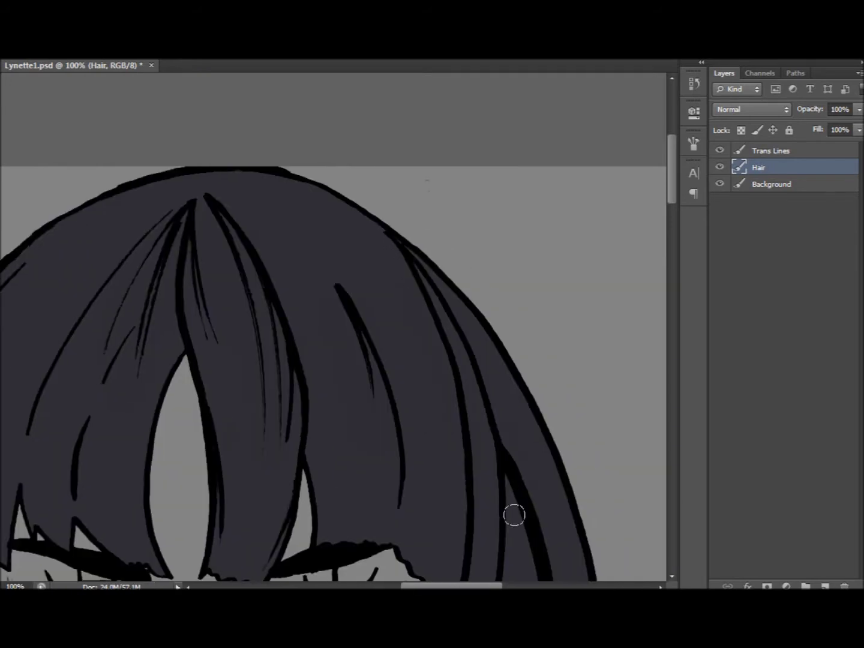
{"action": "scroll", "coordinate": [504, 476], "scroll_direction": "down", "scroll_amount": 8}
{"action": "scroll", "coordinate": [415, 504], "scroll_direction": "down", "scroll_amount": 6}
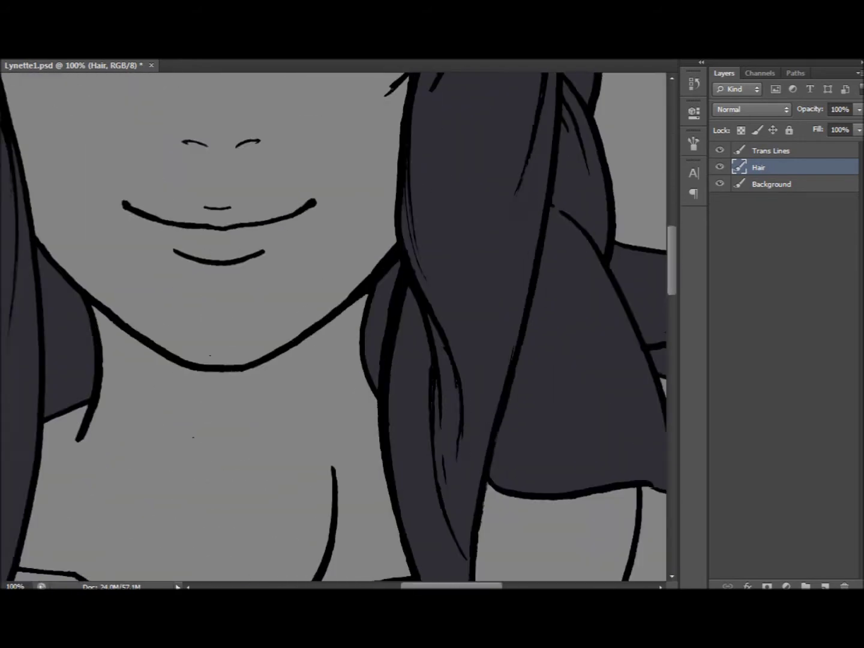
{"action": "scroll", "coordinate": [429, 310], "scroll_direction": "down", "scroll_amount": 3}
{"action": "scroll", "coordinate": [429, 311], "scroll_direction": "right", "scroll_amount": 3}
{"action": "scroll", "coordinate": [429, 310], "scroll_direction": "up", "scroll_amount": 3}
{"action": "scroll", "coordinate": [384, 300], "scroll_direction": "up", "scroll_amount": 4}
{"action": "left_click", "coordinate": [772, 151]}
{"action": "scroll", "coordinate": [230, 317], "scroll_direction": "up", "scroll_amount": 2}
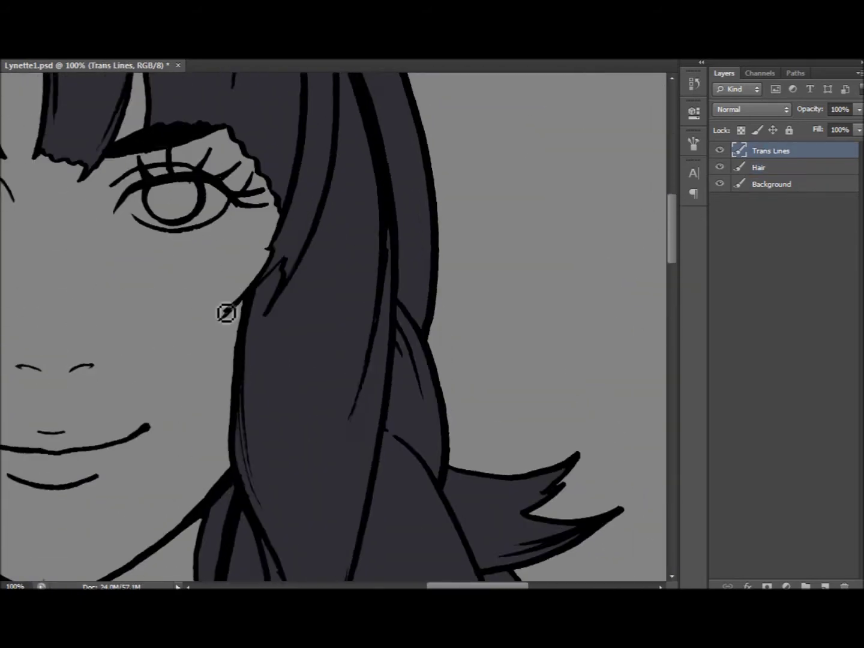
{"action": "scroll", "coordinate": [613, 521], "scroll_direction": "down", "scroll_amount": 9}
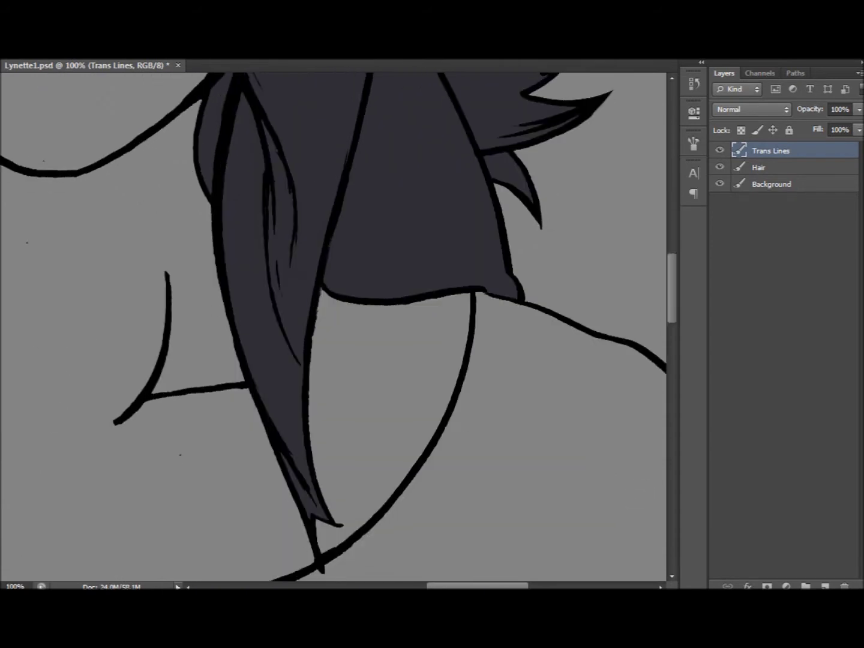
{"action": "left_click", "coordinate": [744, 168]}
{"action": "scroll", "coordinate": [664, 218], "scroll_direction": "up", "scroll_amount": 10}
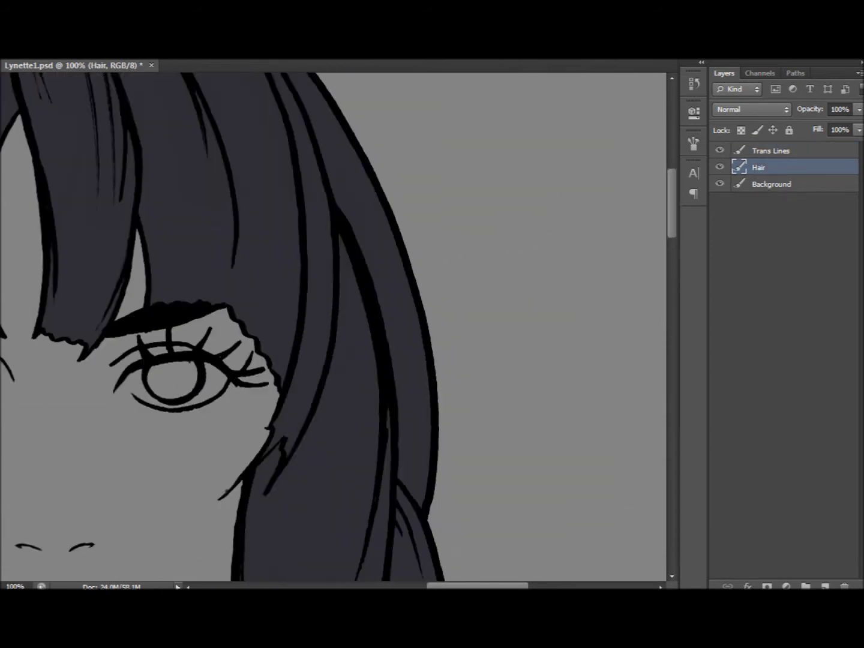
{"action": "key", "text": "ctrl+0"}
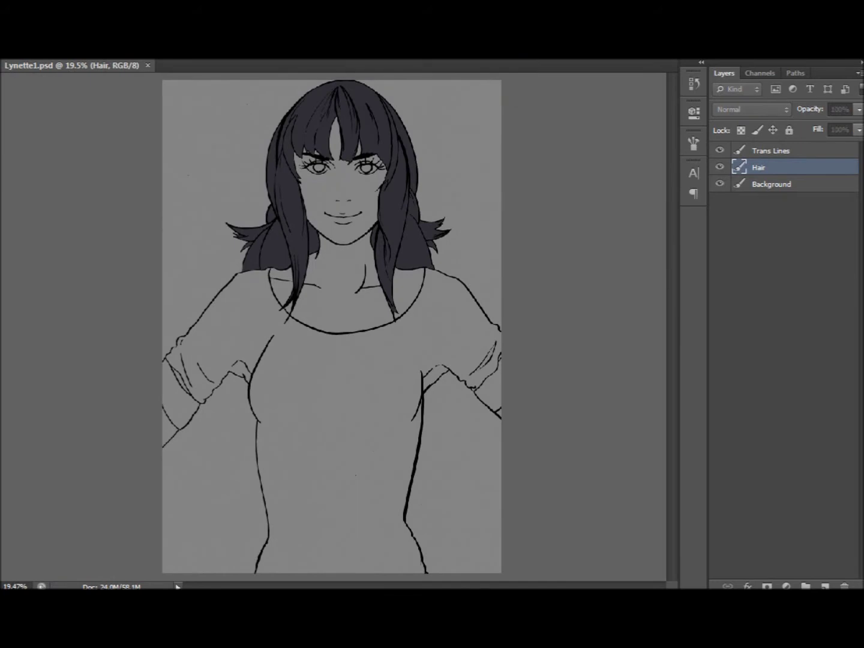
- Add a new layer named Skin above the Hair layer
{"action": "left_click", "coordinate": [825, 586]}
{"action": "double_click", "coordinate": [769, 168]}
{"action": "type", "text": "Skin"}
{"action": "key", "text": "Return"}
- Fill the neck, chest, face and forearm areas with light peach on the Skin layer
{"action": "left_click", "coordinate": [336, 287]}
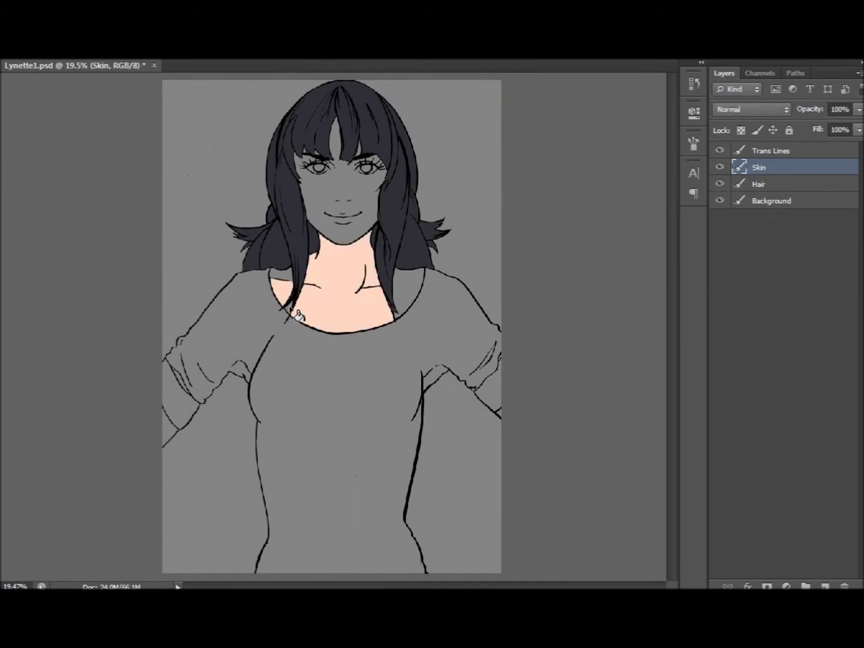
{"action": "left_click", "coordinate": [408, 294]}
{"action": "left_click", "coordinate": [312, 170]}
{"action": "left_click", "coordinate": [171, 432]}
- Move the Skin layer below Hair and fill the gaps under the fringe and both irises with peach
{"action": "scroll", "coordinate": [359, 174], "scroll_direction": "up", "scroll_amount": 5}
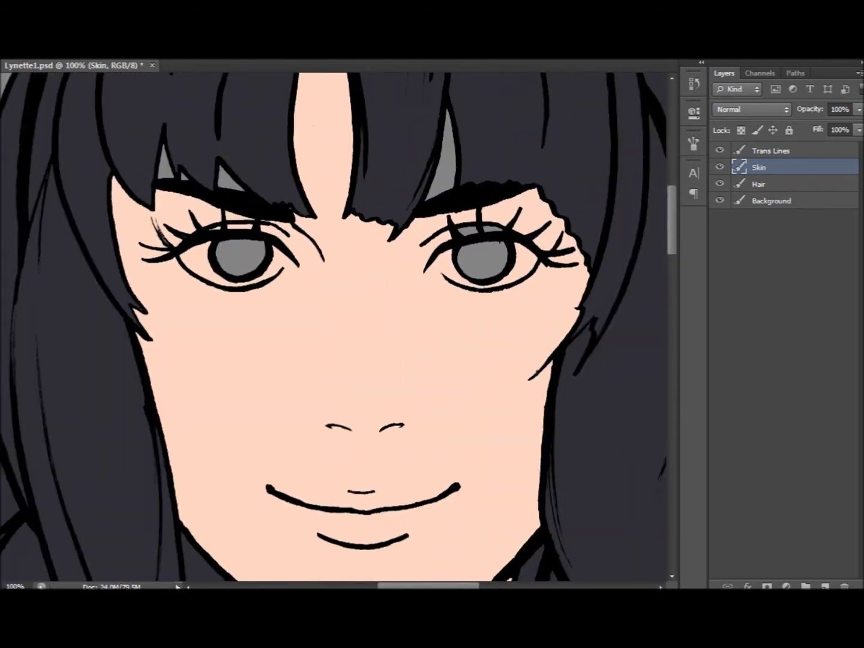
{"action": "key", "text": "ctrl+bracketleft"}
{"action": "left_click", "coordinate": [229, 178]}
{"action": "left_click", "coordinate": [444, 159]}
{"action": "left_click", "coordinate": [483, 258]}
{"action": "left_click", "coordinate": [240, 257]}
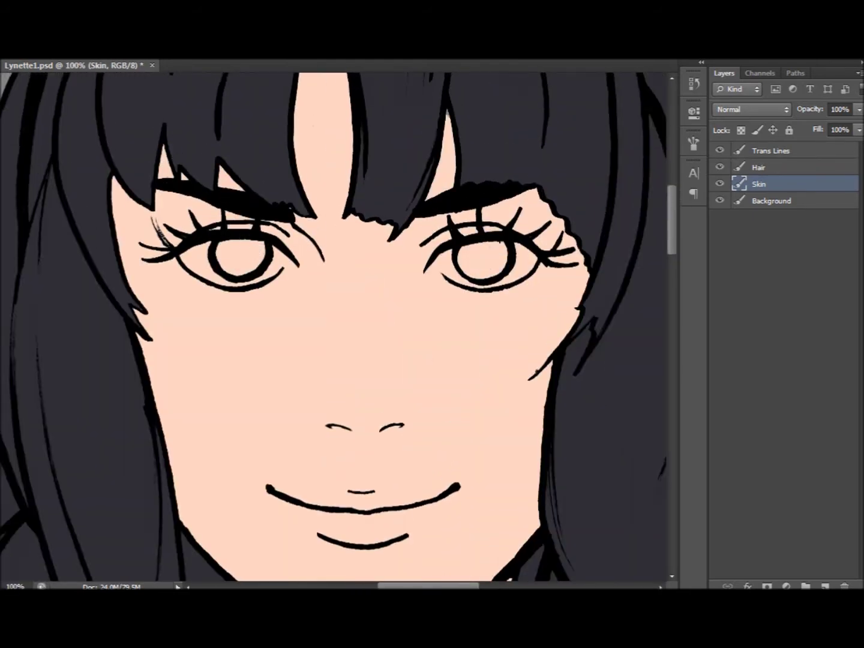
- Add a new layer named Eye Whites directly above the Skin layer
{"action": "scroll", "coordinate": [170, 328], "scroll_direction": "down", "scroll_amount": 10}
{"action": "key", "text": "ctrl+0"}
{"action": "scroll", "coordinate": [499, 414], "scroll_direction": "up", "scroll_amount": 5}
{"action": "scroll", "coordinate": [510, 407], "scroll_direction": "down", "scroll_amount": 3}
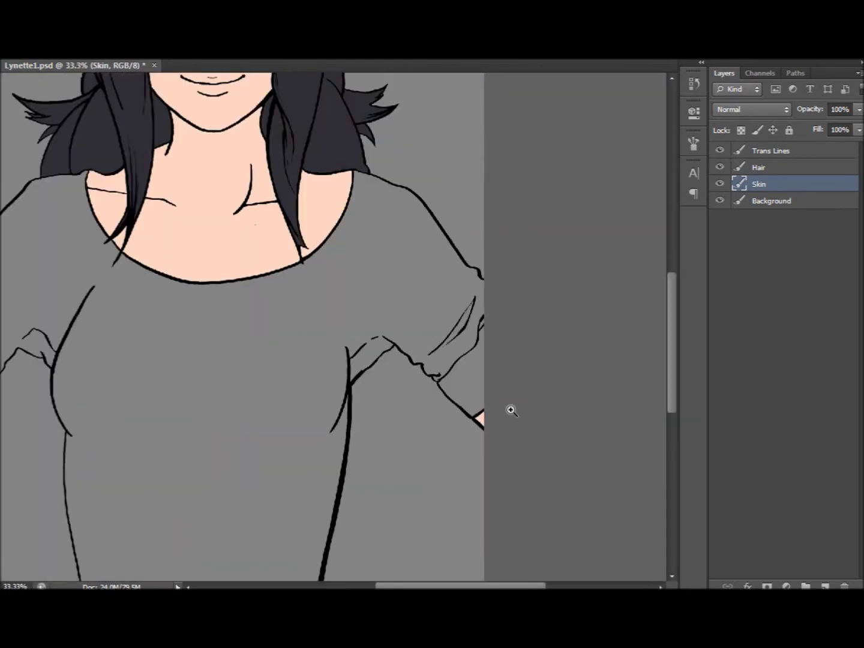
{"action": "left_click_drag", "start_coordinate": [510, 407], "coordinate": [562, 484]}
{"action": "scroll", "coordinate": [336, 252], "scroll_direction": "up", "scroll_amount": 3}
{"action": "left_click", "coordinate": [826, 587]}
{"action": "double_click", "coordinate": [759, 184]}
{"action": "type", "text": "Eye Whites"}
{"action": "key", "text": "Return"}
- Paint the inside of both eyes white on the Eye Whites layer
{"action": "scroll", "coordinate": [453, 184], "scroll_direction": "up", "scroll_amount": 1}
{"action": "mouse_move", "coordinate": [431, 141]}
{"action": "left_mouse_down"}
{"action": "mouse_move", "coordinate": [433, 180]}
{"action": "mouse_move", "coordinate": [540, 201]}
{"action": "mouse_move", "coordinate": [588, 144]}
{"action": "mouse_move", "coordinate": [510, 159]}
{"action": "left_mouse_up"}
{"action": "left_click_drag", "start_coordinate": [360, 240], "coordinate": [603, 240]}
{"action": "mouse_move", "coordinate": [354, 174]}
{"action": "left_mouse_down"}
{"action": "mouse_move", "coordinate": [181, 180]}
{"action": "mouse_move", "coordinate": [277, 137]}
{"action": "left_mouse_up"}
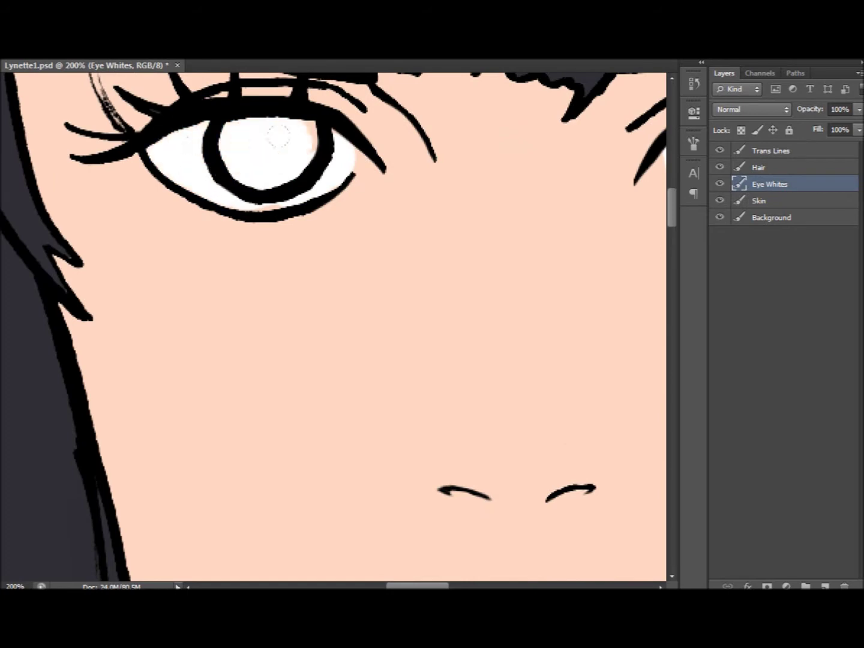
{"action": "key", "text": "ctrl+0"}
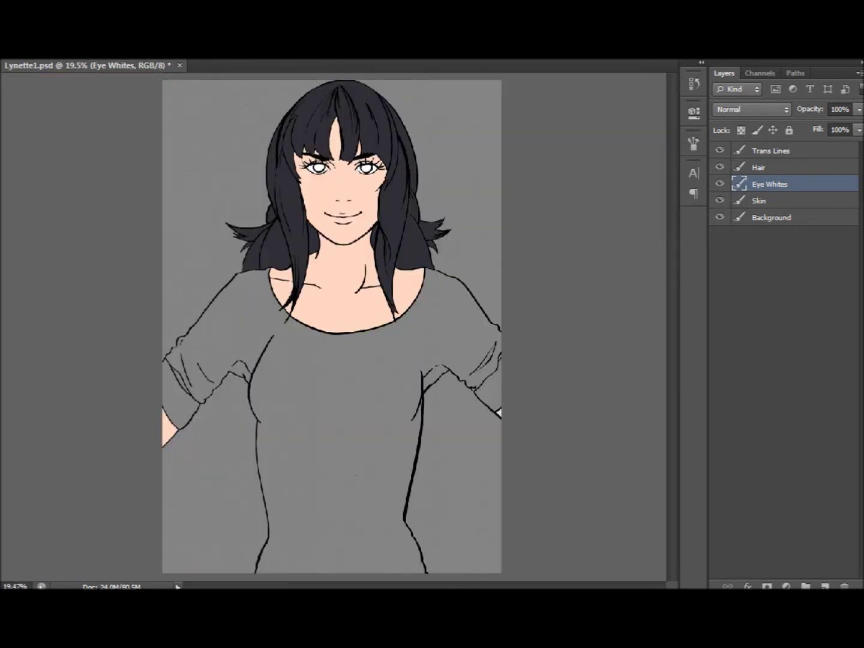
- Add a new layer named Clothes and place it between Skin and Background
{"action": "key", "text": "ctrl+shift+alt+n"}
{"action": "double_click", "coordinate": [764, 184]}
{"action": "type", "text": "Clothes"}
{"action": "key", "text": "Return"}
{"action": "left_click_drag", "start_coordinate": [764, 186], "coordinate": [764, 226]}
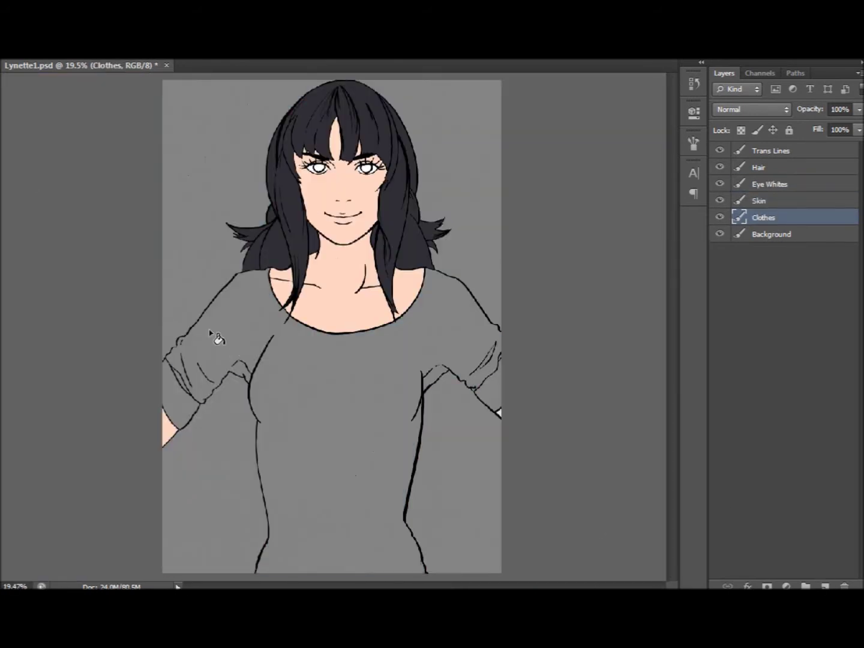
- Fill the shirt body, sleeves and cuffs with dark teal on the Clothes layer and save the document
{"action": "scroll", "coordinate": [240, 349], "scroll_direction": "up", "scroll_amount": 5}
{"action": "key", "text": "b"}
{"action": "key", "text": "alt+shift+]"}
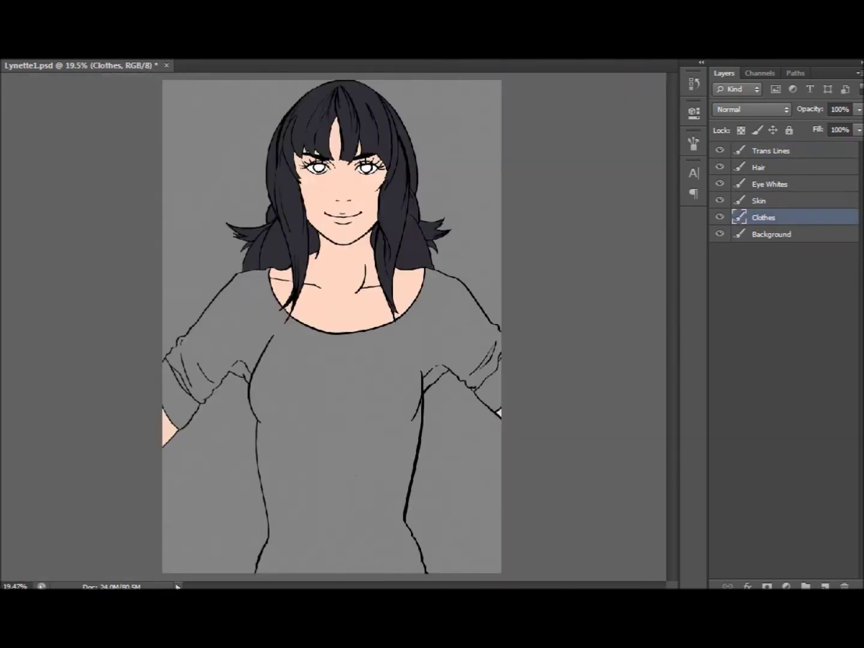
{"action": "left_click", "coordinate": [285, 341]}
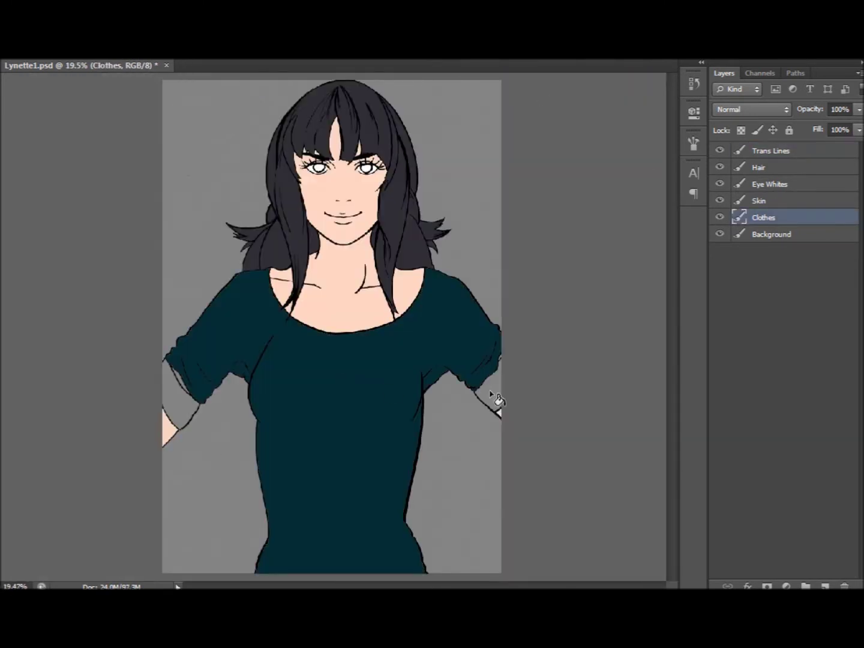
{"action": "left_click", "coordinate": [183, 381]}
{"action": "scroll", "coordinate": [207, 387], "scroll_direction": "up", "scroll_amount": 4}
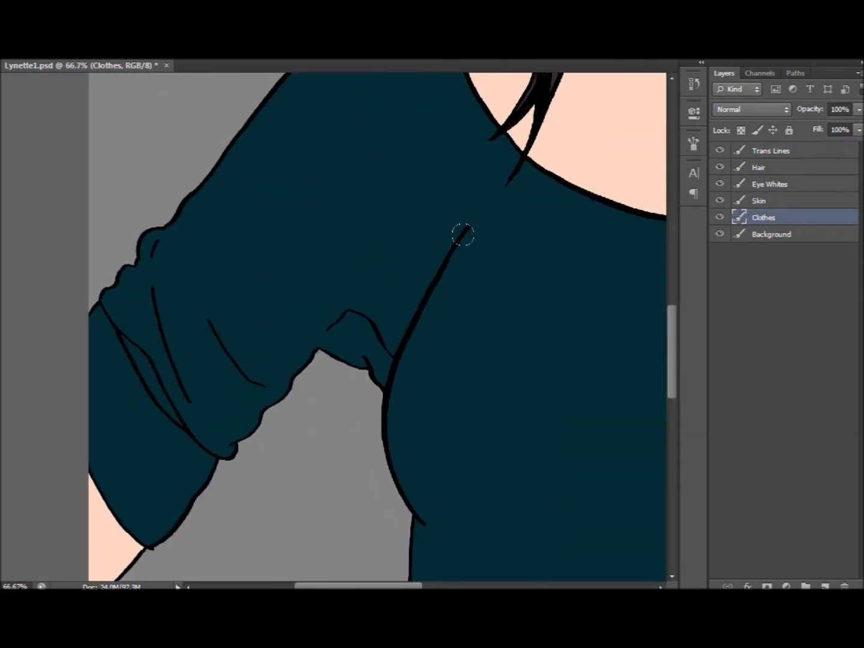
{"action": "scroll", "coordinate": [449, 233], "scroll_direction": "right", "scroll_amount": 10}
{"action": "scroll", "coordinate": [333, 327], "scroll_direction": "up", "scroll_amount": 10}
{"action": "scroll", "coordinate": [334, 327], "scroll_direction": "left", "scroll_amount": 5}
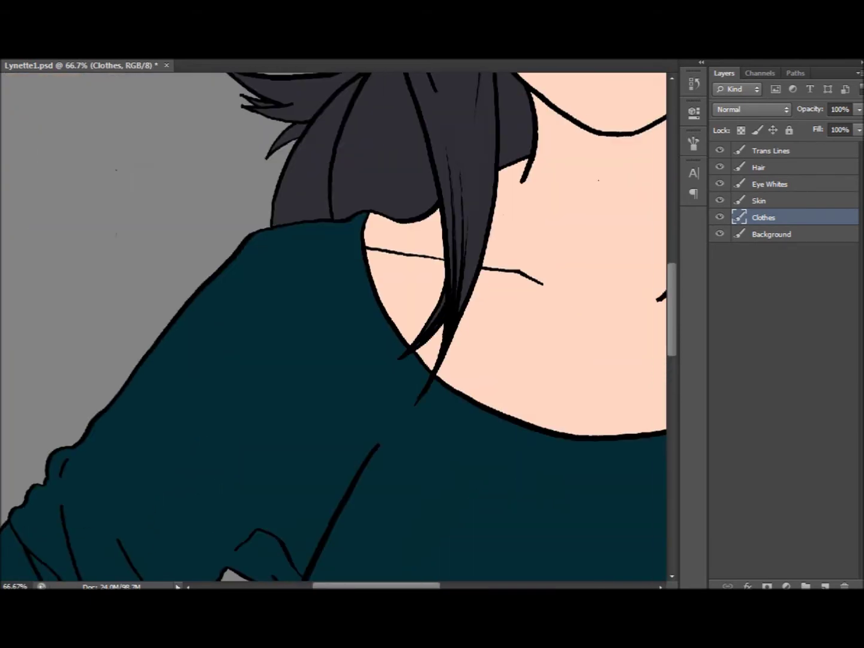
{"action": "scroll", "coordinate": [324, 414], "scroll_direction": "down", "scroll_amount": 15}
{"action": "key", "text": "ctrl+s"}
- Add a new layer named Eyes above the Eye Whites layer
{"action": "key", "text": "ctrl+minus"}
{"action": "key", "text": "ctrl+minus"}
{"action": "key", "text": "ctrl+shift+alt+n"}
{"action": "type", "text": "Eyes"}
{"action": "key", "text": "Return"}
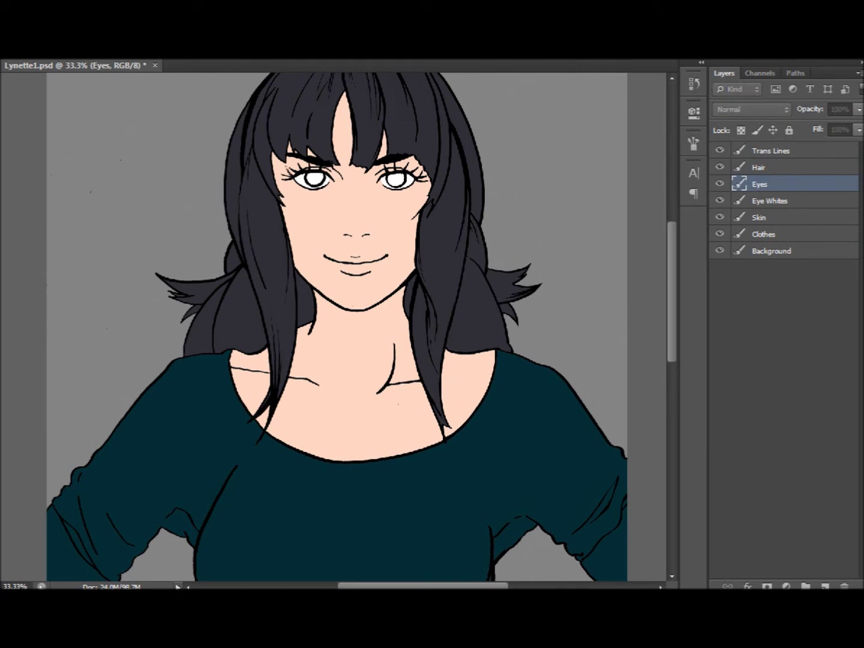
- Fill both irises with a near-black grey on the Eyes layer
{"action": "left_click", "coordinate": [315, 179]}
{"action": "left_click", "coordinate": [397, 180]}
{"action": "scroll", "coordinate": [342, 159], "scroll_direction": "up", "scroll_amount": 3}
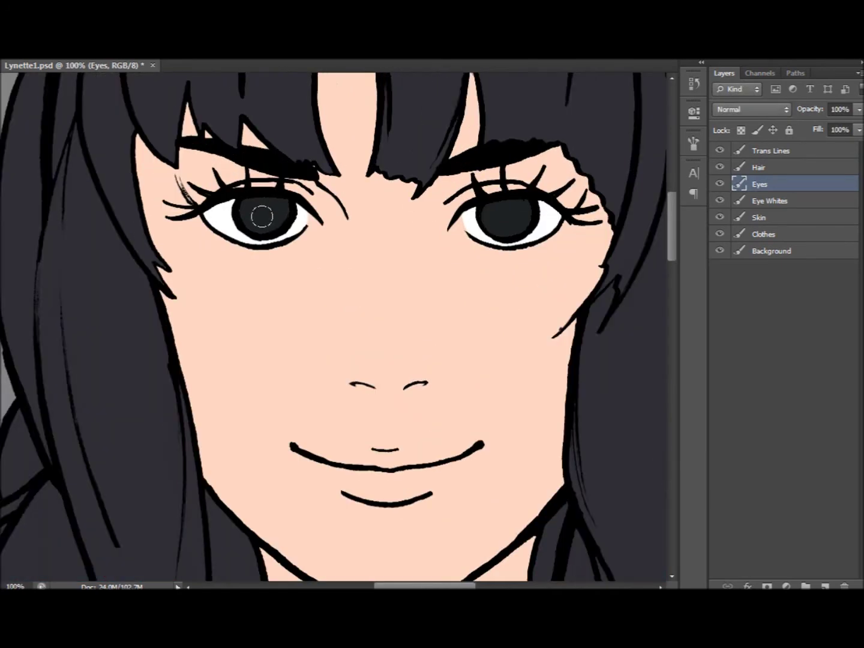
{"action": "scroll", "coordinate": [338, 181], "scroll_direction": "down", "scroll_amount": 5}
{"action": "scroll", "coordinate": [338, 180], "scroll_direction": "up", "scroll_amount": 1}
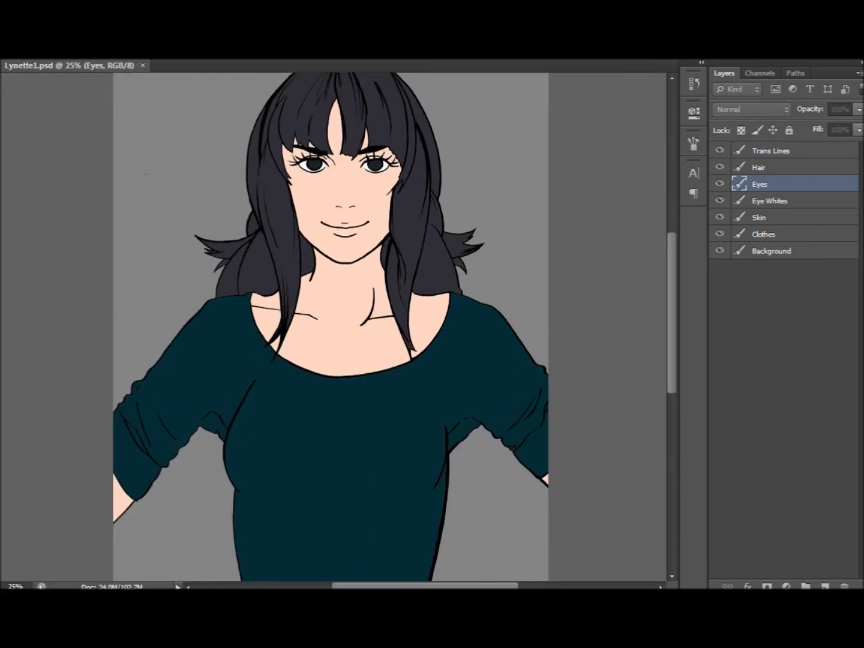
- Add a new layer named Skin S above Skin and clip it to the Skin layer
{"action": "left_click", "coordinate": [434, 216]}
{"action": "key", "text": "ctrl+shift+alt+n"}
{"action": "type", "text": "Skin S"}
{"action": "key", "text": "Return"}
{"action": "key", "text": "ctrl+alt+g"}
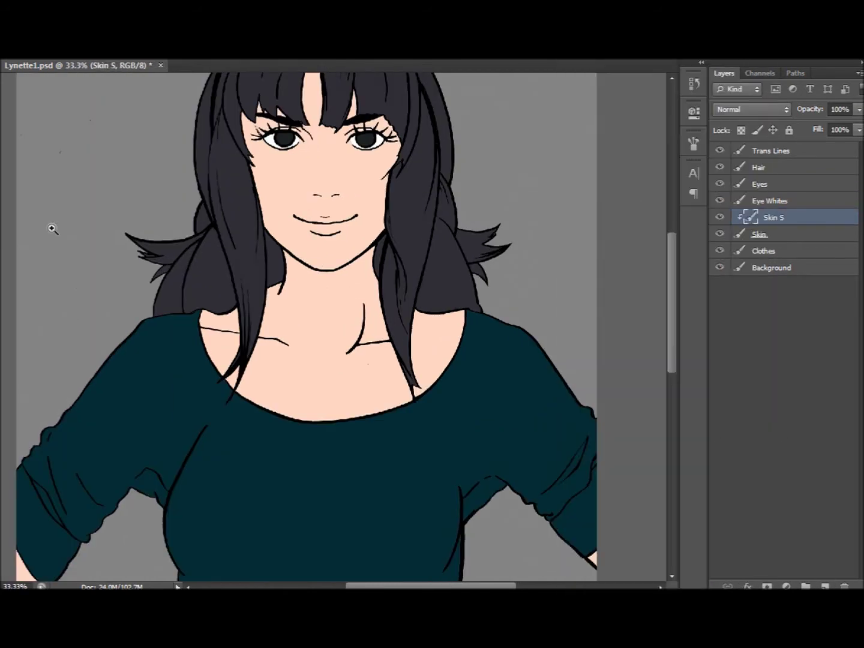
- Brush soft tan shadows around the eyes, on the forehead beneath the fringe and down the cheek beside the hair
{"action": "left_click", "coordinate": [52, 229]}
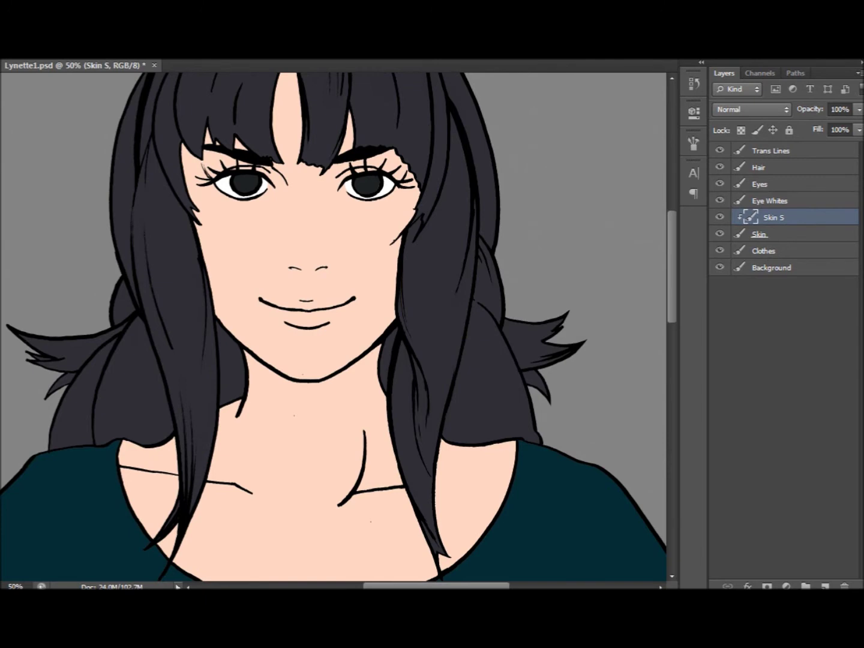
{"action": "left_click_drag", "start_coordinate": [191, 154], "coordinate": [215, 177]}
{"action": "left_click_drag", "start_coordinate": [387, 151], "coordinate": [412, 180]}
{"action": "left_click_drag", "start_coordinate": [336, 240], "coordinate": [336, 281]}
{"action": "left_click_drag", "start_coordinate": [352, 140], "coordinate": [343, 193]}
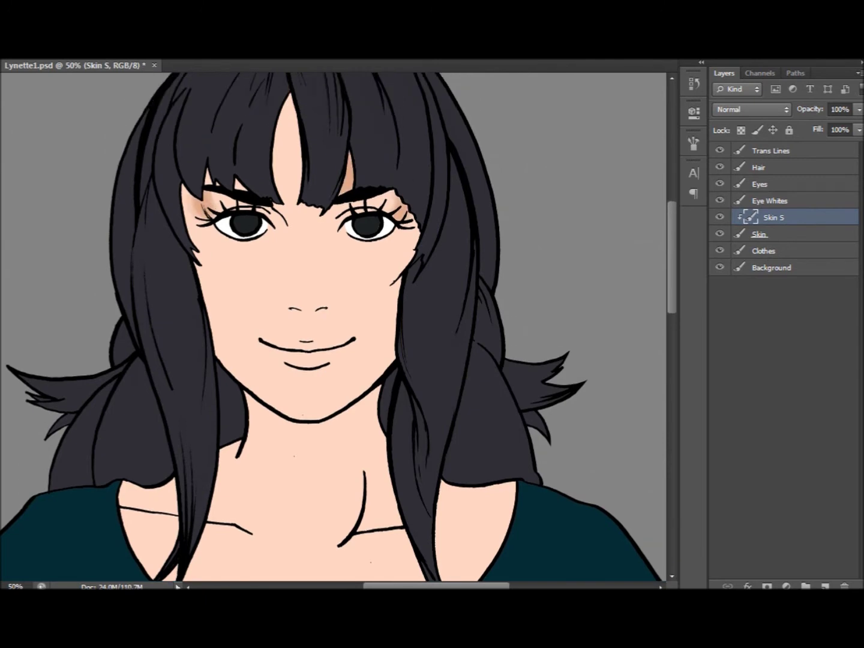
{"action": "left_click_drag", "start_coordinate": [282, 98], "coordinate": [298, 191]}
{"action": "left_click_drag", "start_coordinate": [193, 183], "coordinate": [217, 359]}
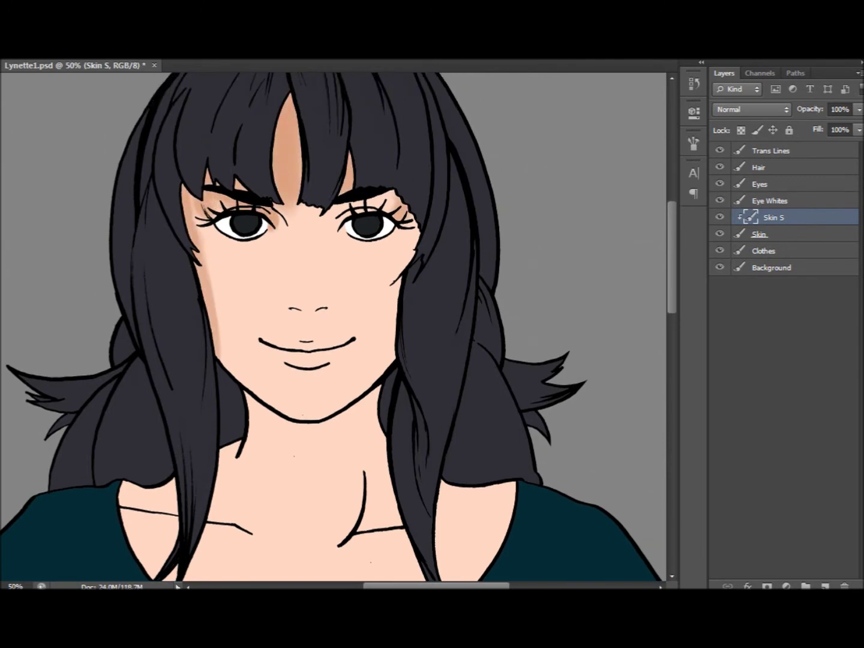
- Brush tan shadows along the jawline, beside and over the nose, around the mouth and beneath the chin on Skin S
{"action": "left_click_drag", "start_coordinate": [183, 246], "coordinate": [229, 368]}
{"action": "mouse_move", "coordinate": [413, 227]}
{"action": "left_mouse_down"}
{"action": "mouse_move", "coordinate": [337, 395]}
{"action": "mouse_move", "coordinate": [304, 433]}
{"action": "mouse_move", "coordinate": [301, 369]}
{"action": "mouse_move", "coordinate": [222, 295]}
{"action": "mouse_move", "coordinate": [254, 406]}
{"action": "mouse_move", "coordinate": [283, 433]}
{"action": "mouse_move", "coordinate": [378, 444]}
{"action": "mouse_move", "coordinate": [300, 411]}
{"action": "left_mouse_up"}
{"action": "mouse_move", "coordinate": [319, 282]}
{"action": "left_mouse_down"}
{"action": "mouse_move", "coordinate": [309, 313]}
{"action": "mouse_move", "coordinate": [312, 300]}
{"action": "left_mouse_up"}
{"action": "key", "text": "ctrl+z"}
{"action": "mouse_move", "coordinate": [357, 204]}
{"action": "left_mouse_down"}
{"action": "mouse_move", "coordinate": [336, 282]}
{"action": "mouse_move", "coordinate": [348, 300]}
{"action": "mouse_move", "coordinate": [407, 214]}
{"action": "left_mouse_up"}
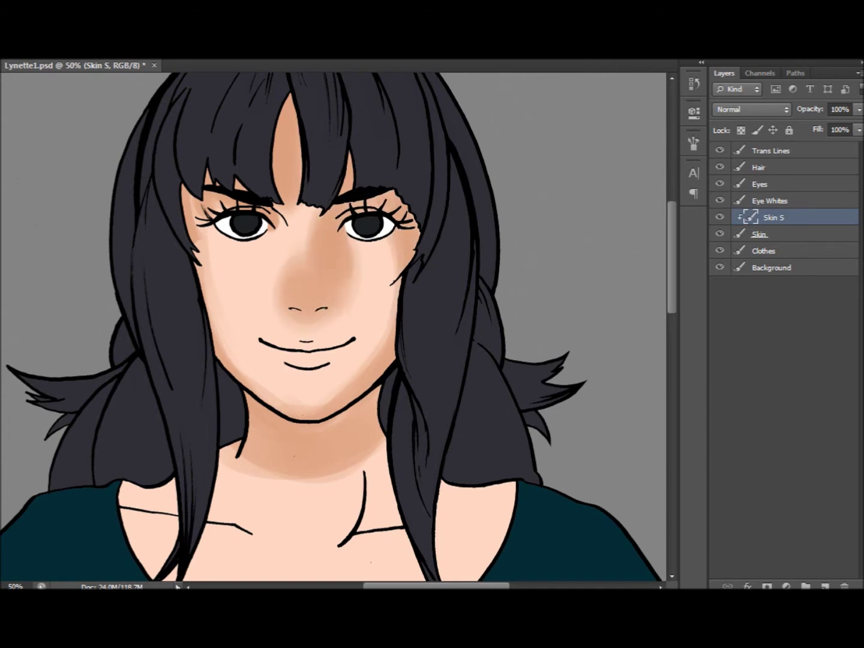
{"action": "mouse_move", "coordinate": [282, 359]}
{"action": "left_mouse_down"}
{"action": "mouse_move", "coordinate": [330, 358]}
{"action": "mouse_move", "coordinate": [276, 355]}
{"action": "left_mouse_up"}
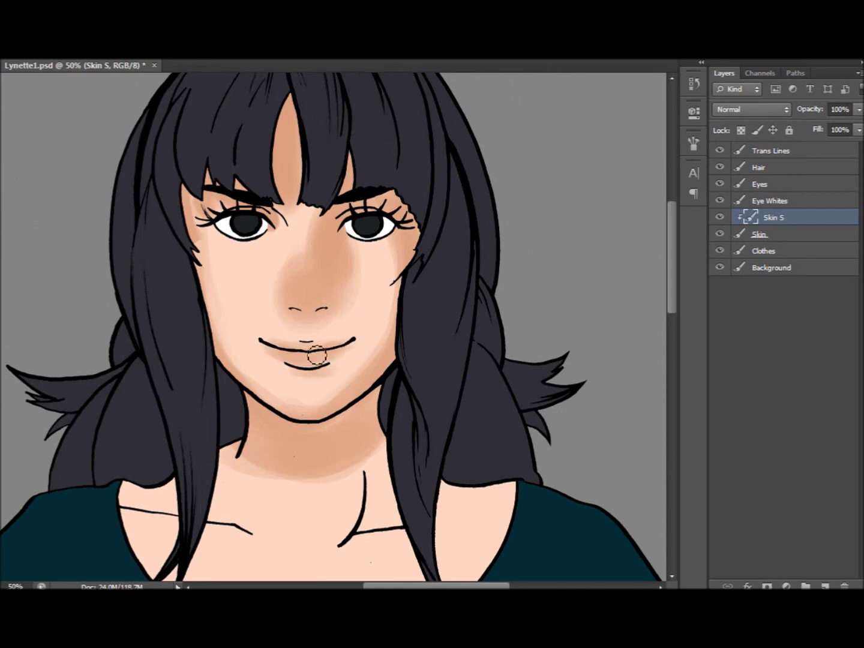
{"action": "left_click_drag", "start_coordinate": [203, 252], "coordinate": [276, 390]}
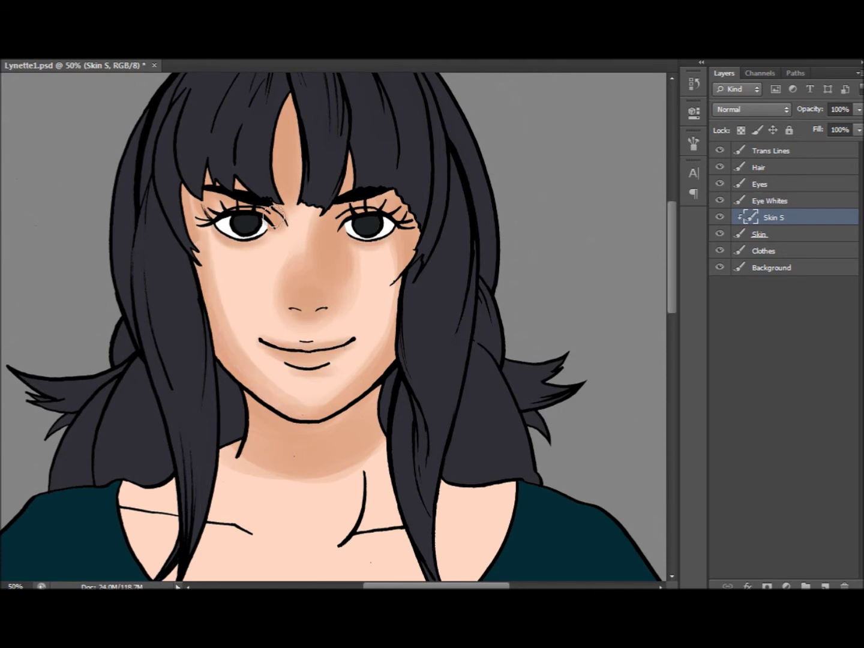
- Brush tan shadows over the neck, collarbones, shoulders and upper chest along the shirt's neckline
{"action": "key", "text": "ctrl+minus"}
{"action": "scroll", "coordinate": [336, 327], "scroll_direction": "down", "scroll_amount": 5}
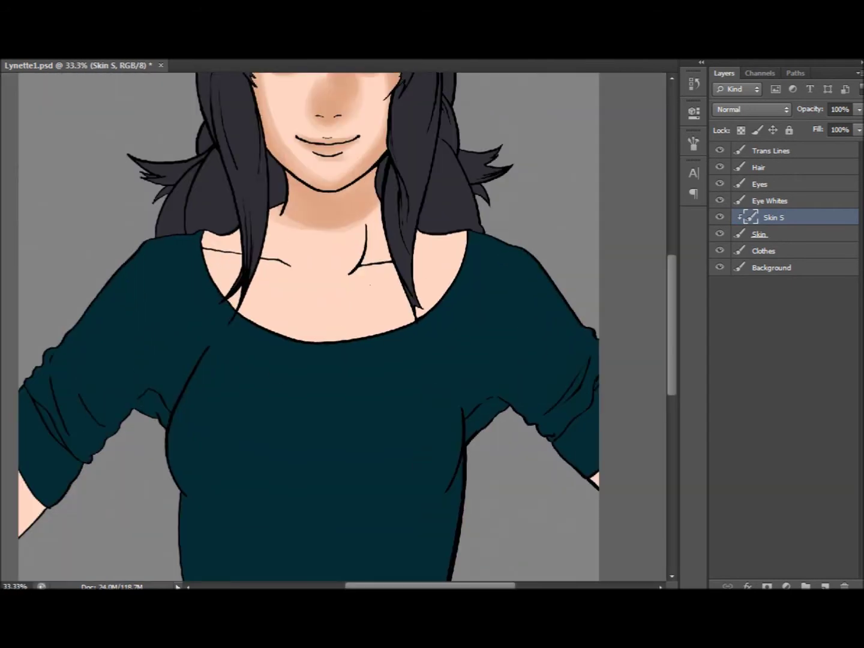
{"action": "left_click_drag", "start_coordinate": [232, 241], "coordinate": [445, 252]}
{"action": "mouse_move", "coordinate": [372, 234]}
{"action": "left_mouse_down"}
{"action": "mouse_move", "coordinate": [308, 240]}
{"action": "mouse_move", "coordinate": [336, 186]}
{"action": "left_mouse_up"}
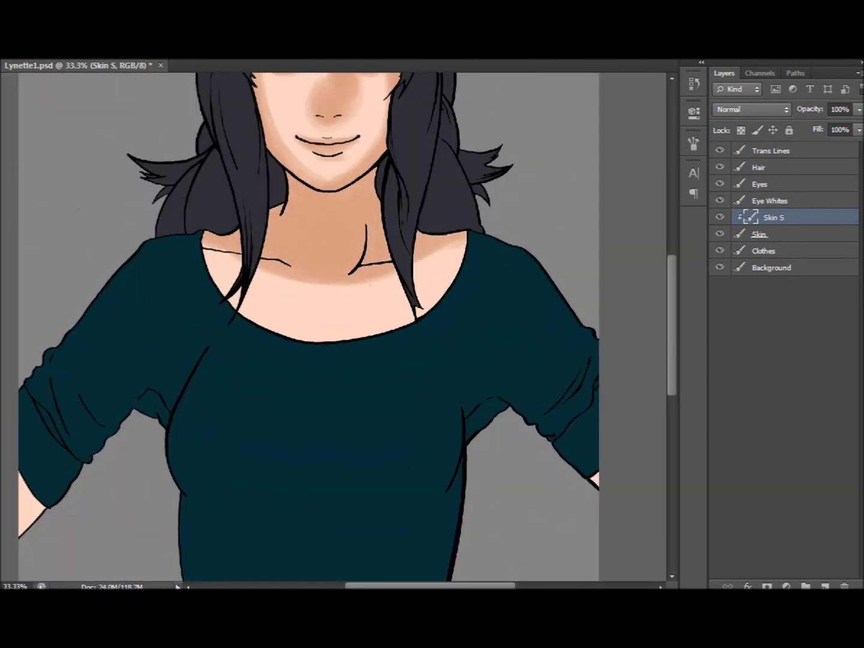
{"action": "left_click_drag", "start_coordinate": [456, 261], "coordinate": [414, 315]}
{"action": "left_click_drag", "start_coordinate": [210, 261], "coordinate": [301, 336]}
{"action": "left_click_drag", "start_coordinate": [267, 294], "coordinate": [411, 336]}
{"action": "left_click_drag", "start_coordinate": [345, 336], "coordinate": [420, 288]}
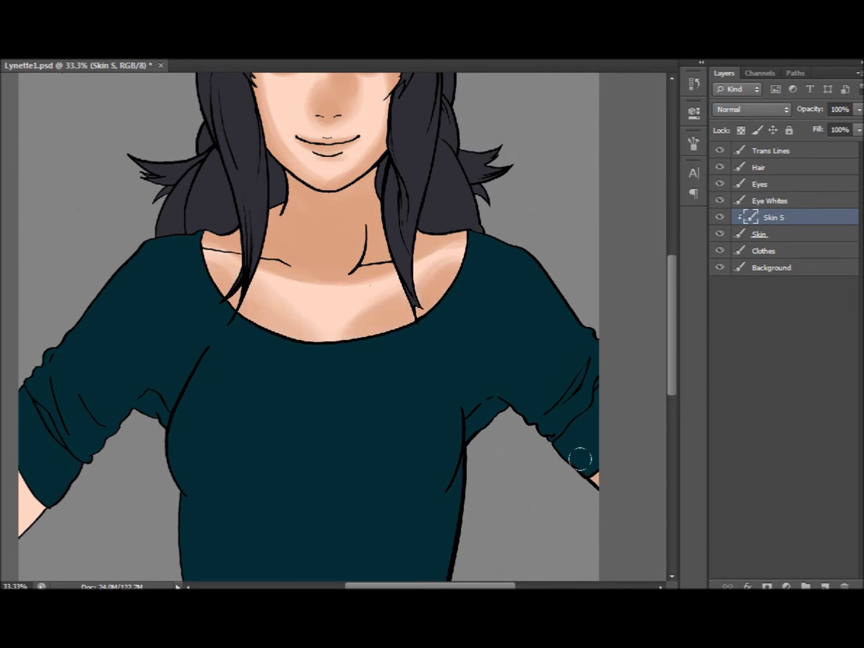
- Save the document with the skin shading
{"action": "scroll", "coordinate": [580, 460], "scroll_direction": "left", "scroll_amount": 5}
{"action": "scroll", "coordinate": [294, 493], "scroll_direction": "right", "scroll_amount": 5}
{"action": "scroll", "coordinate": [418, 208], "scroll_direction": "up", "scroll_amount": 3}
{"action": "key", "text": "ctrl+s"}
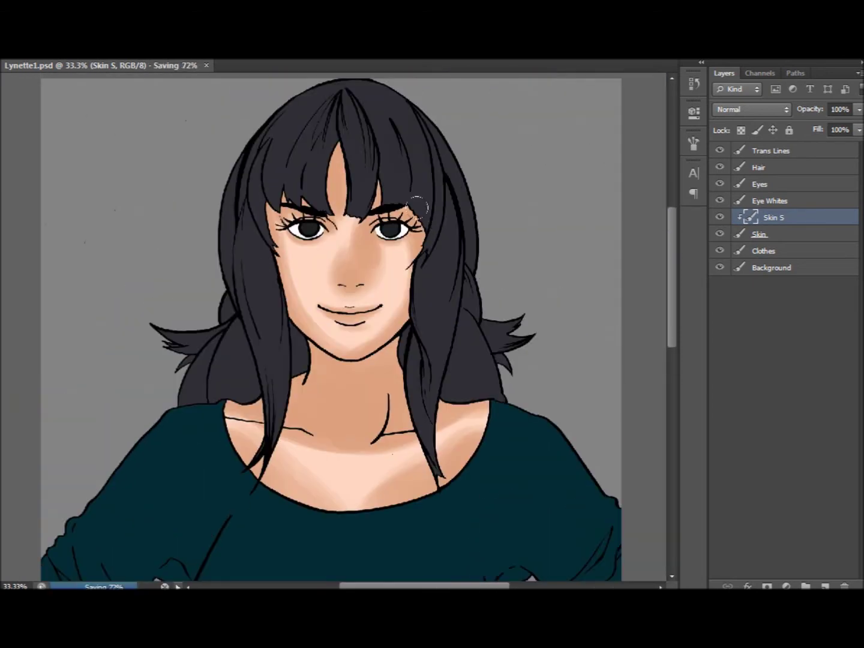
- Refine the tan shading on the cheeks, temples, jaw, chin and under the lower lip
{"action": "scroll", "coordinate": [353, 256], "scroll_direction": "up", "scroll_amount": 2}
{"action": "mouse_move", "coordinate": [224, 275]}
{"action": "left_mouse_down"}
{"action": "mouse_move", "coordinate": [240, 348]}
{"action": "mouse_move", "coordinate": [296, 403]}
{"action": "left_mouse_up"}
{"action": "left_click_drag", "start_coordinate": [420, 348], "coordinate": [395, 380]}
{"action": "left_click_drag", "start_coordinate": [270, 420], "coordinate": [347, 420]}
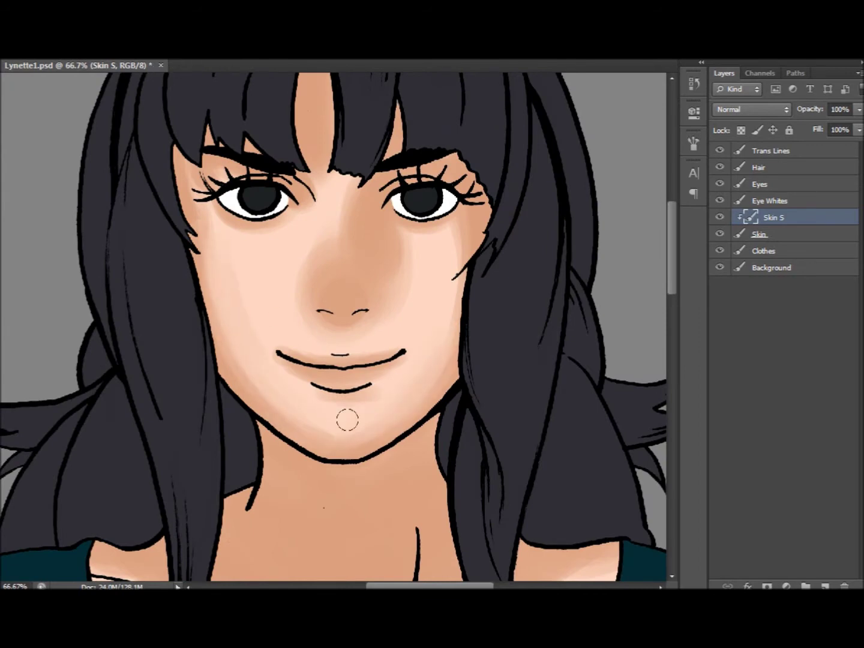
{"action": "left_click_drag", "start_coordinate": [451, 229], "coordinate": [466, 257]}
{"action": "left_click_drag", "start_coordinate": [325, 399], "coordinate": [360, 393]}
{"action": "left_click_drag", "start_coordinate": [201, 207], "coordinate": [231, 324]}
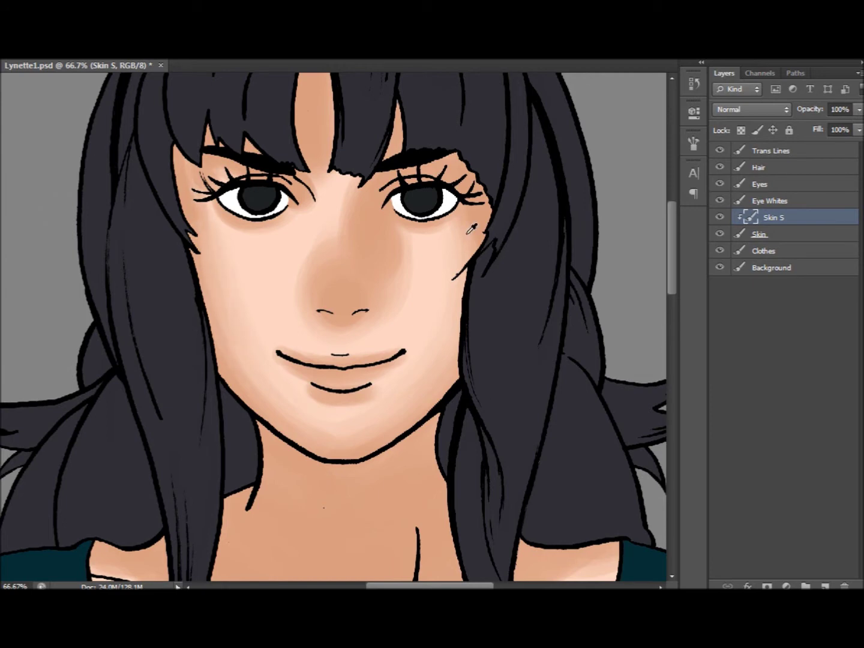
- Blend the shading around the nose on Skin S, lightening the bridge and tip and softening the tan shadows on both sides
{"action": "left_click", "coordinate": [335, 268], "text": "alt"}
{"action": "left_click_drag", "start_coordinate": [309, 259], "coordinate": [326, 298]}
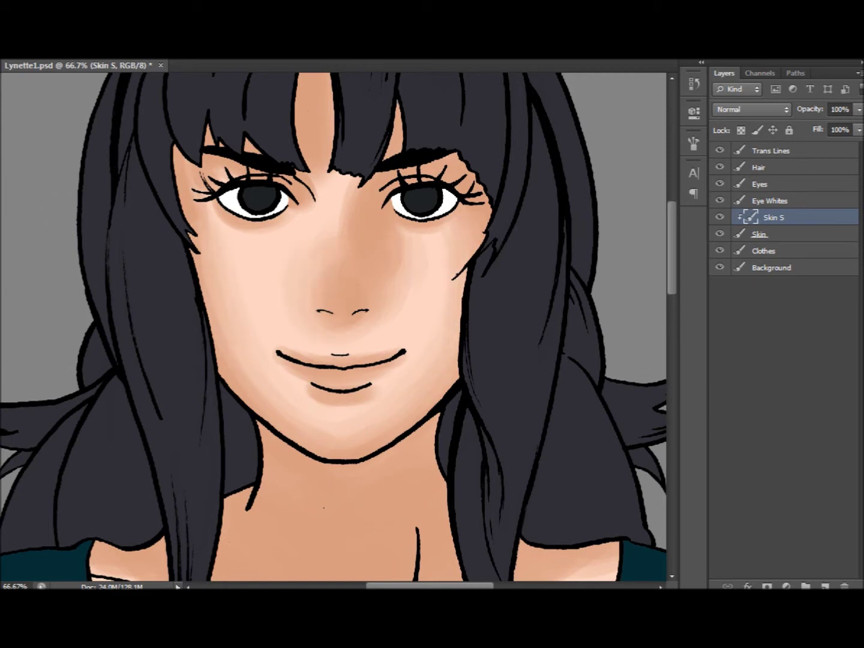
{"action": "left_click_drag", "start_coordinate": [393, 225], "coordinate": [414, 315]}
{"action": "left_click_drag", "start_coordinate": [339, 304], "coordinate": [343, 215]}
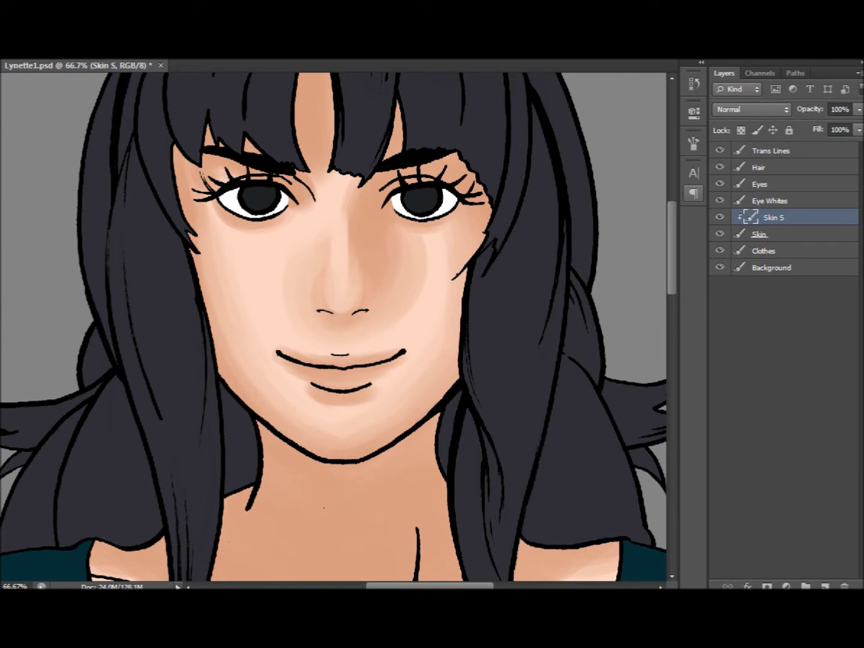
{"action": "left_click", "coordinate": [361, 271], "text": "alt"}
{"action": "left_click_drag", "start_coordinate": [360, 271], "coordinate": [355, 191]}
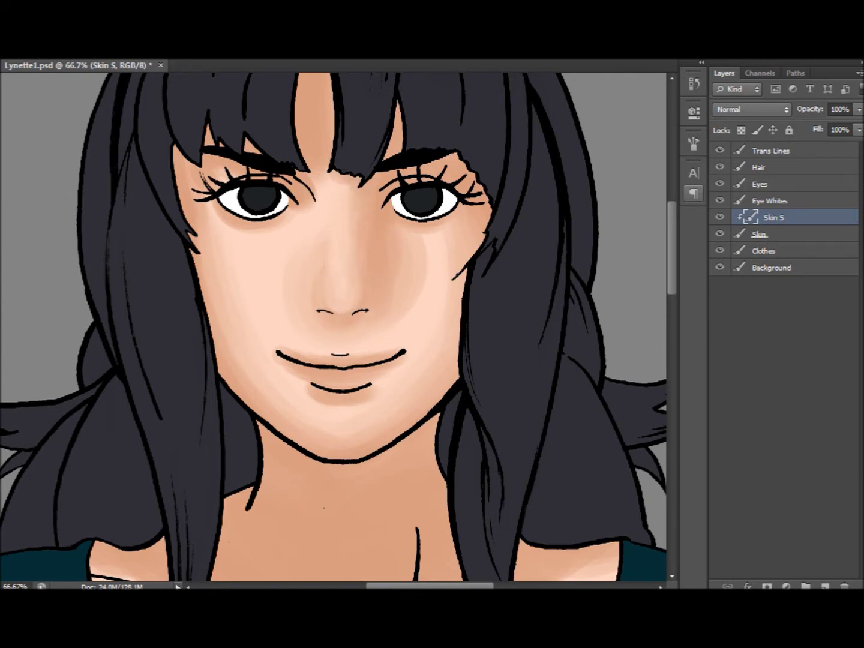
{"action": "mouse_move", "coordinate": [382, 264]}
{"action": "left_mouse_down"}
{"action": "mouse_move", "coordinate": [401, 293]}
{"action": "mouse_move", "coordinate": [393, 318]}
{"action": "left_mouse_up"}
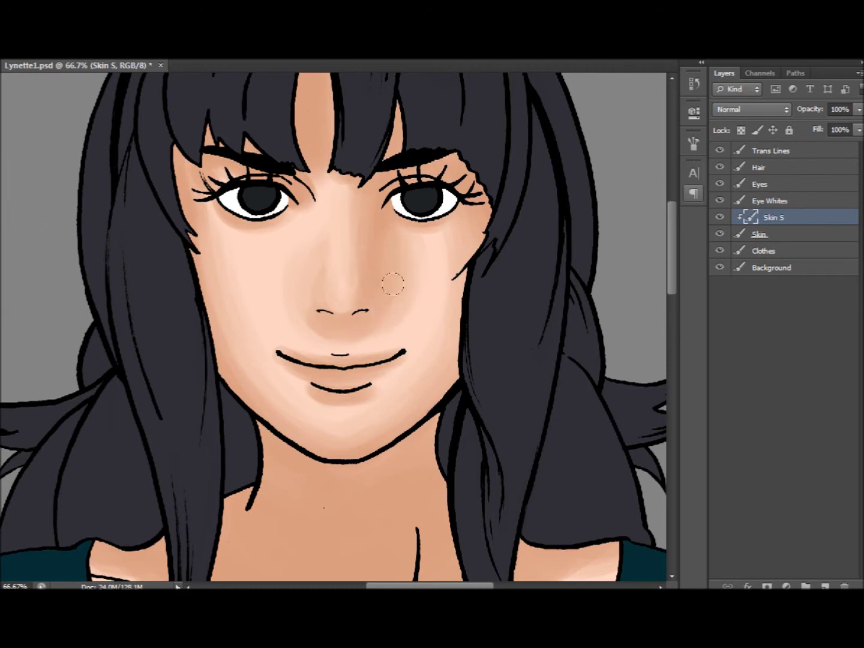
- Refine the skin tones around both eyes with tan shadows and lighten the lower lip on Skin S
{"action": "left_click_drag", "start_coordinate": [231, 223], "coordinate": [284, 213]}
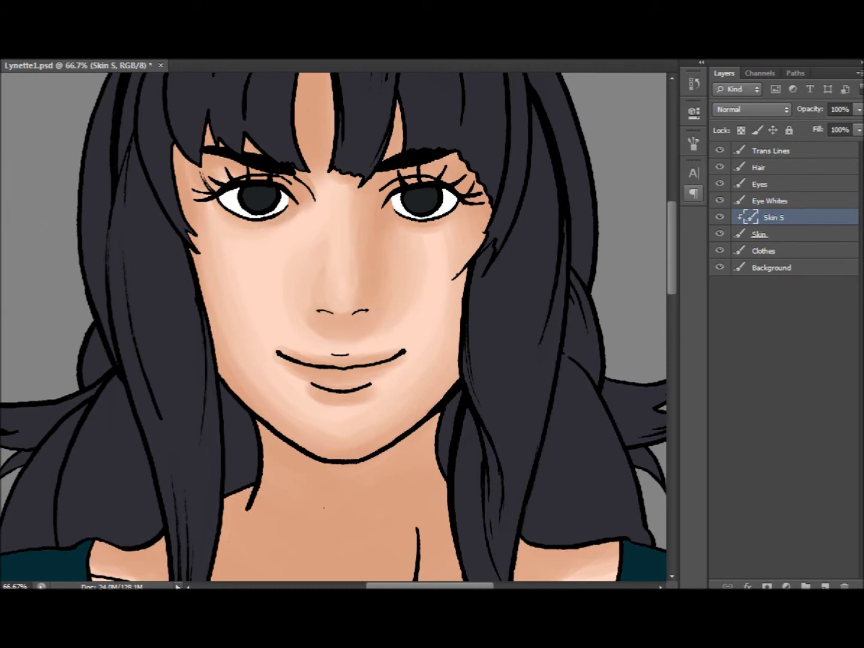
{"action": "mouse_move", "coordinate": [336, 372]}
{"action": "left_mouse_down"}
{"action": "mouse_move", "coordinate": [299, 377]}
{"action": "mouse_move", "coordinate": [356, 387]}
{"action": "left_mouse_up"}
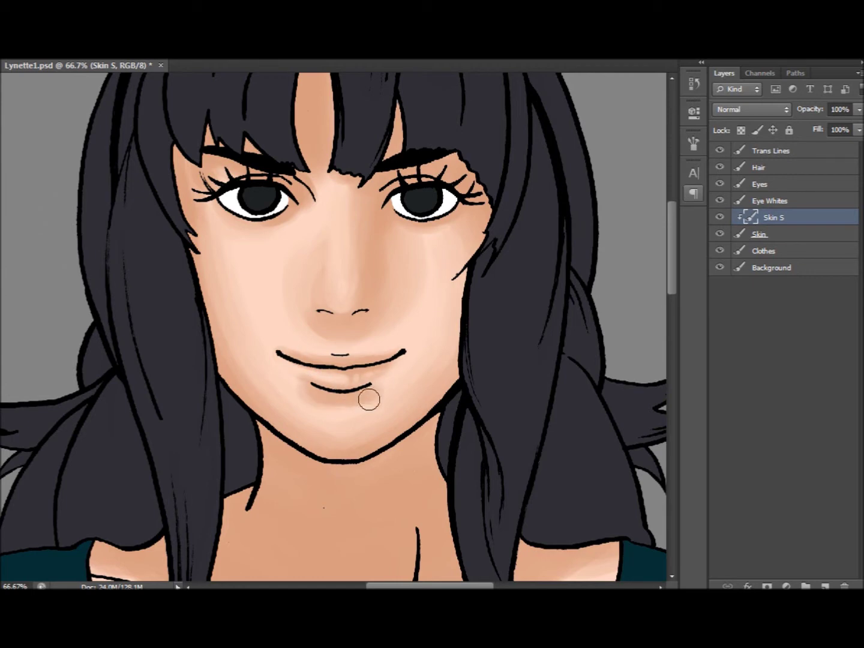
{"action": "left_click", "coordinate": [410, 275], "text": "alt"}
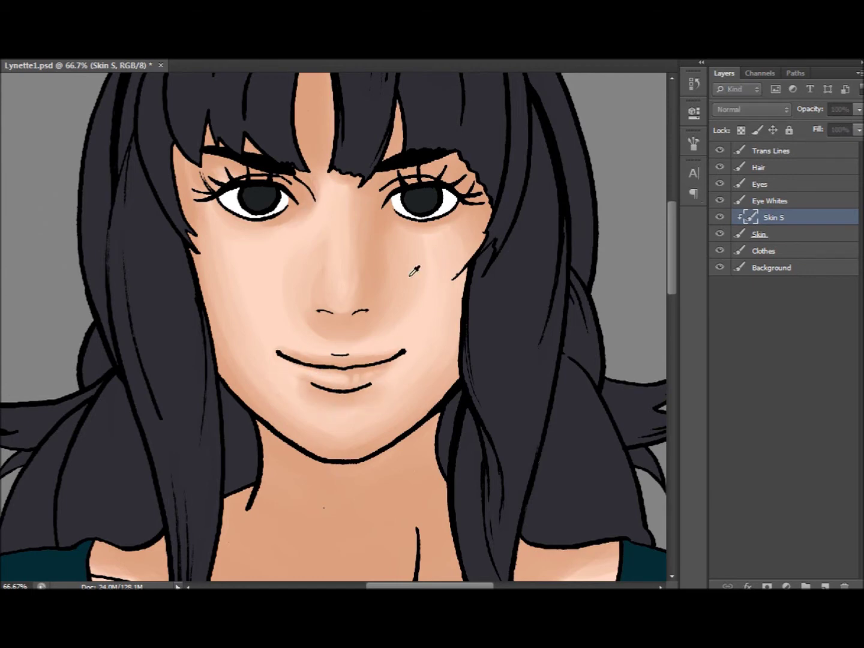
{"action": "left_click_drag", "start_coordinate": [281, 180], "coordinate": [303, 201]}
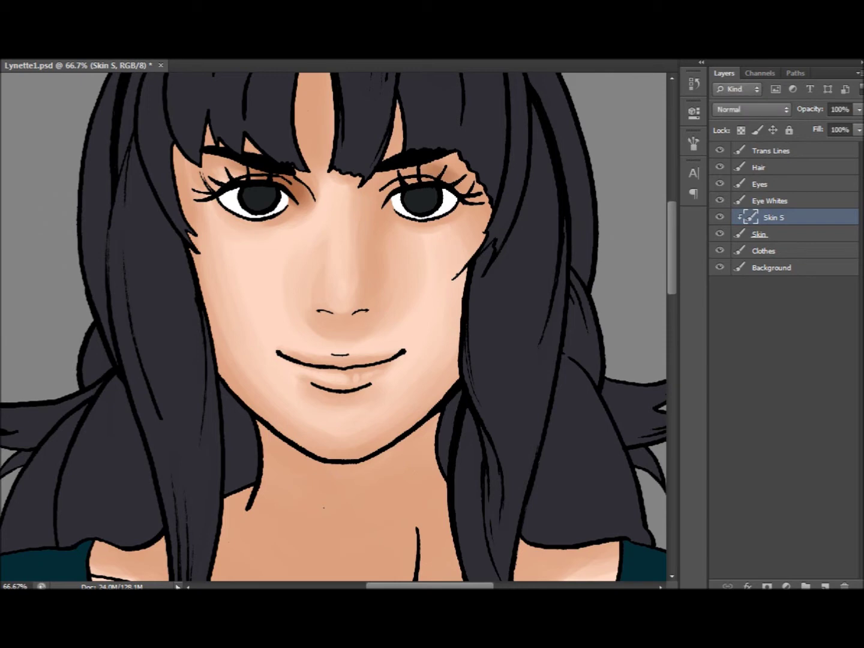
{"action": "left_click_drag", "start_coordinate": [479, 194], "coordinate": [470, 238]}
{"action": "key", "text": "ctrl+z"}
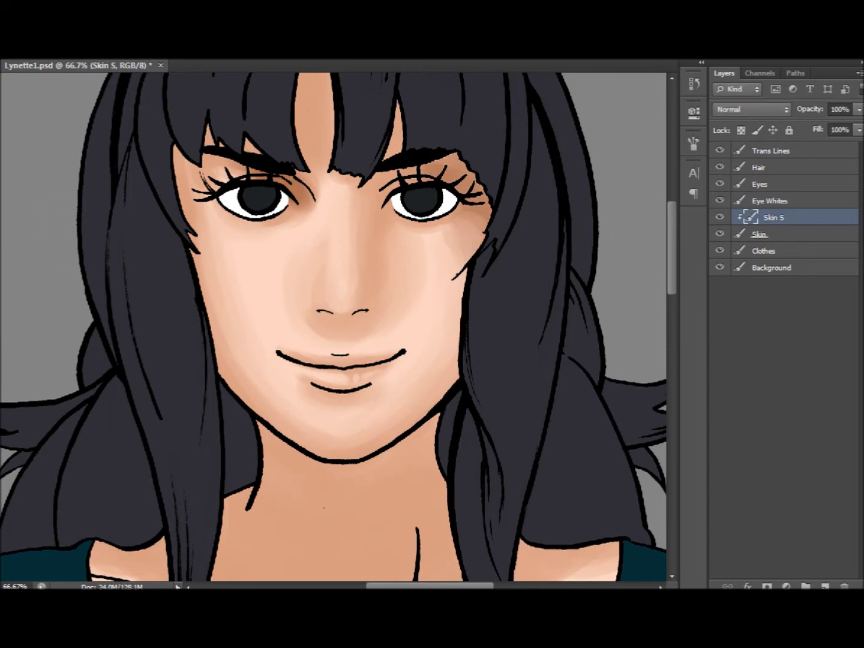
- Darken the neck shadow directly beneath the chin on Skin S
{"action": "scroll", "coordinate": [380, 319], "scroll_direction": "down", "scroll_amount": 5}
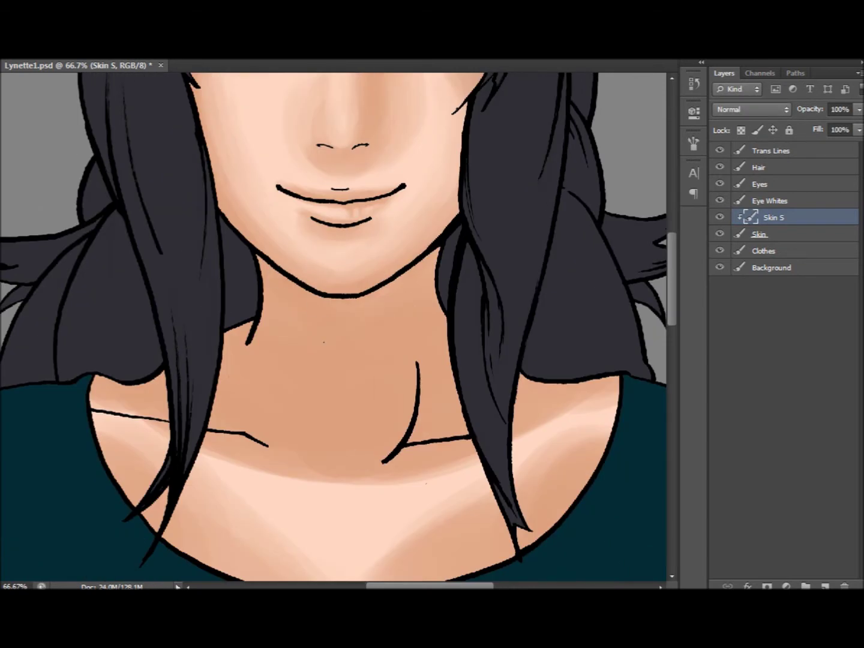
{"action": "mouse_move", "coordinate": [264, 265]}
{"action": "left_mouse_down"}
{"action": "mouse_move", "coordinate": [336, 306]}
{"action": "mouse_move", "coordinate": [444, 264]}
{"action": "mouse_move", "coordinate": [342, 297]}
{"action": "mouse_move", "coordinate": [432, 283]}
{"action": "mouse_move", "coordinate": [441, 300]}
{"action": "mouse_move", "coordinate": [438, 351]}
{"action": "left_mouse_up"}
{"action": "key", "text": "ctrl+0"}
{"action": "left_click_drag", "start_coordinate": [116, 286], "coordinate": [473, 380]}
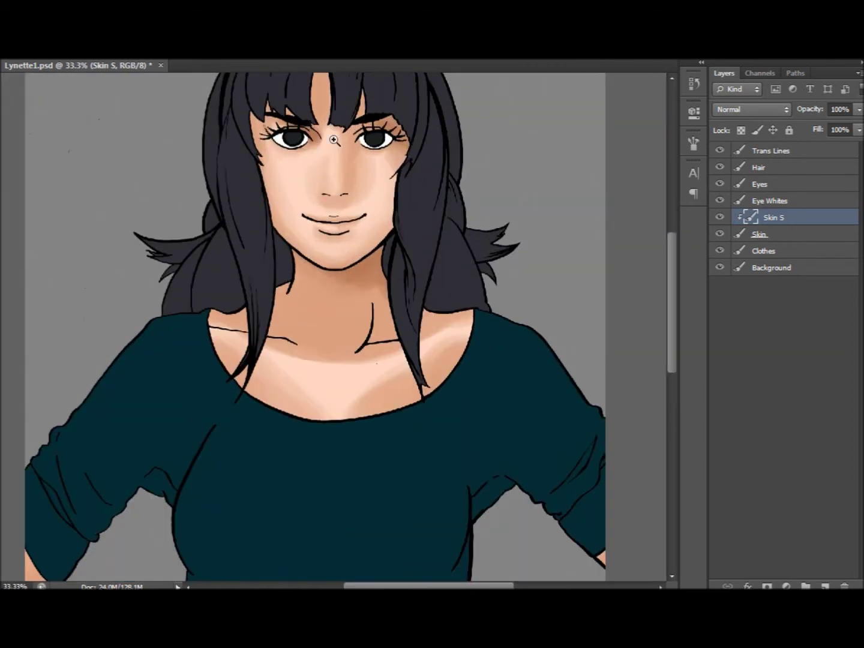
- Soften and blend the shadow edges across the collarbones and upper chest on Skin S
{"action": "key", "text": "ctrl+plus"}
{"action": "left_click_drag", "start_coordinate": [336, 384], "coordinate": [394, 311]}
{"action": "left_click_drag", "start_coordinate": [318, 352], "coordinate": [301, 408]}
{"action": "left_click_drag", "start_coordinate": [150, 288], "coordinate": [480, 234]}
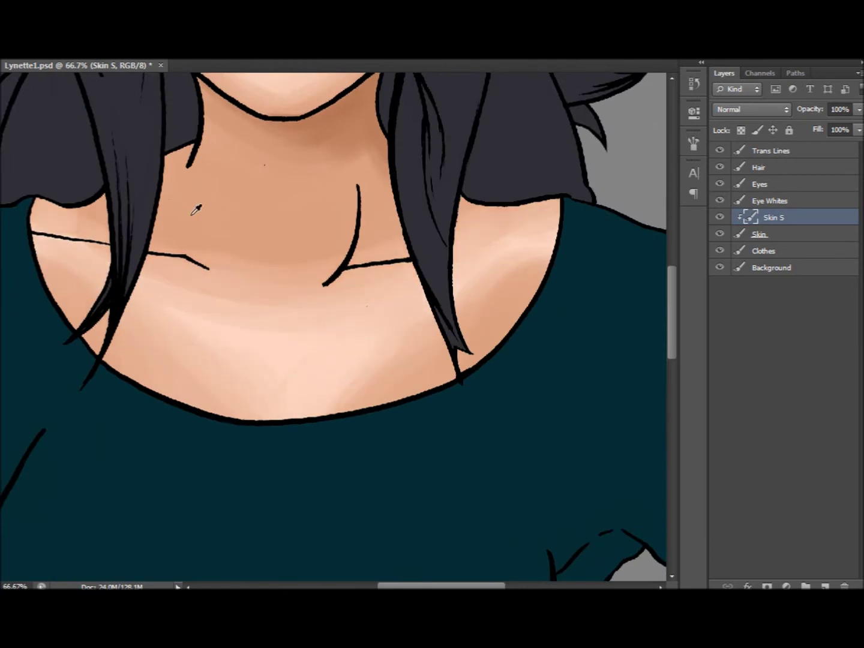
- Add a layer named Skin Cell above Skin S, clipped to the Skin layer
{"action": "key", "text": "ctrl+0"}
{"action": "key", "text": "ctrl+plus"}
{"action": "key", "text": "ctrl+plus"}
{"action": "key", "text": "ctrl+0"}
{"action": "left_click", "coordinate": [826, 586]}
{"action": "double_click", "coordinate": [771, 219]}
{"action": "type", "text": "Skin Cell"}
{"action": "key", "text": "Return"}
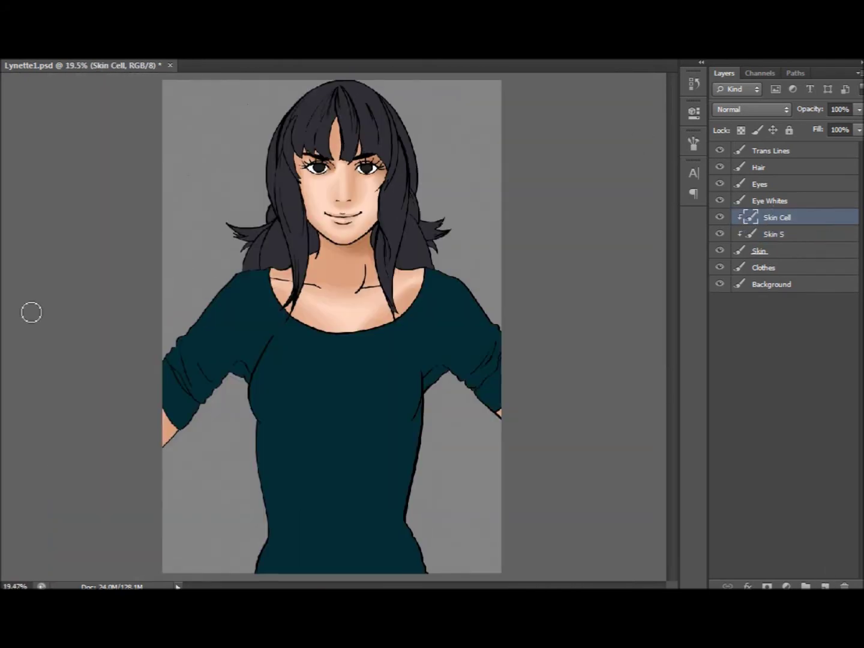
- Add another clipped layer named Skin Gradient and place it between Skin Cell and Skin S
{"action": "scroll", "coordinate": [339, 138], "scroll_direction": "up", "scroll_amount": 4}
{"action": "key", "text": "ctrl+shift+alt+n"}
{"action": "left_click_drag", "start_coordinate": [765, 217], "coordinate": [800, 243]}
{"action": "double_click", "coordinate": [780, 234]}
{"action": "type", "text": "Skin Gradient"}
{"action": "key", "text": "Return"}
- Apply a reddish gradient to the neck and shoulder skin within a freehand selection on Skin Gradient, and clear the selection
{"action": "key", "text": "ctrl+minus"}
{"action": "key", "text": "ctrl+minus"}
{"action": "key", "text": "ctrl+minus"}
{"action": "scroll", "coordinate": [327, 258], "scroll_direction": "down", "scroll_amount": 2}
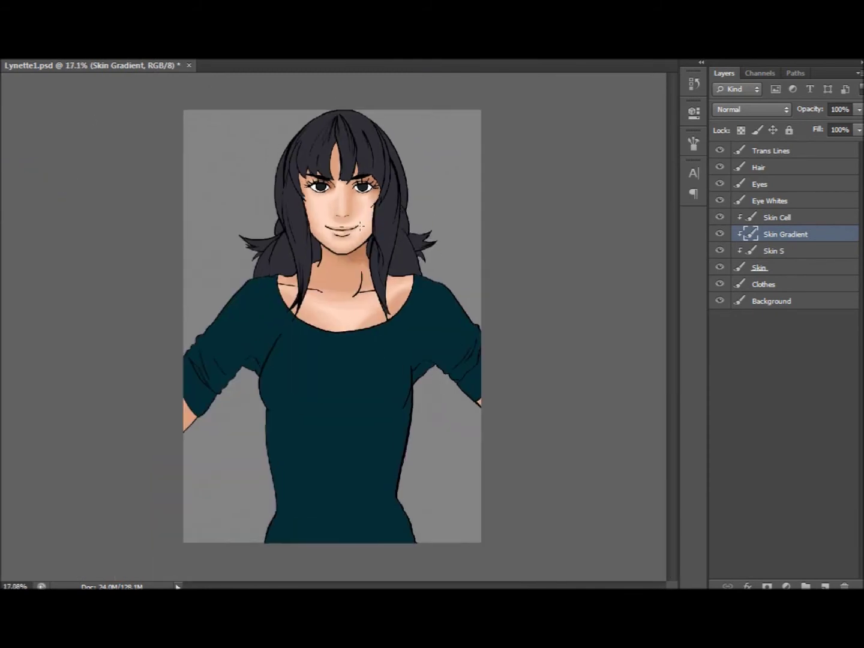
{"action": "scroll", "coordinate": [329, 268], "scroll_direction": "down", "scroll_amount": 2}
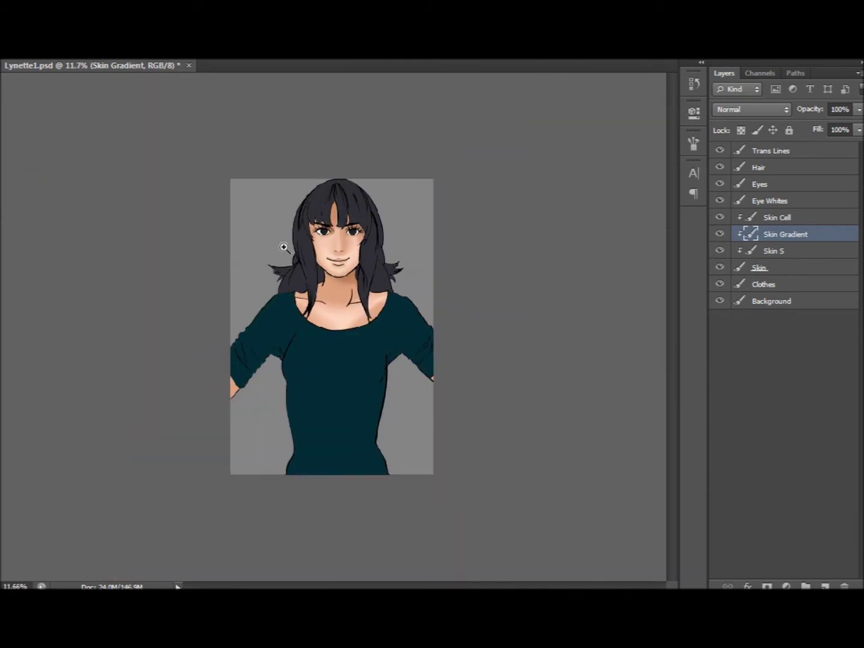
{"action": "scroll", "coordinate": [339, 258], "scroll_direction": "up", "scroll_amount": 4}
{"action": "mouse_move", "coordinate": [338, 282]}
{"action": "left_mouse_down"}
{"action": "mouse_move", "coordinate": [531, 221]}
{"action": "mouse_move", "coordinate": [342, 273]}
{"action": "left_mouse_up"}
{"action": "scroll", "coordinate": [342, 273], "scroll_direction": "down", "scroll_amount": 4}
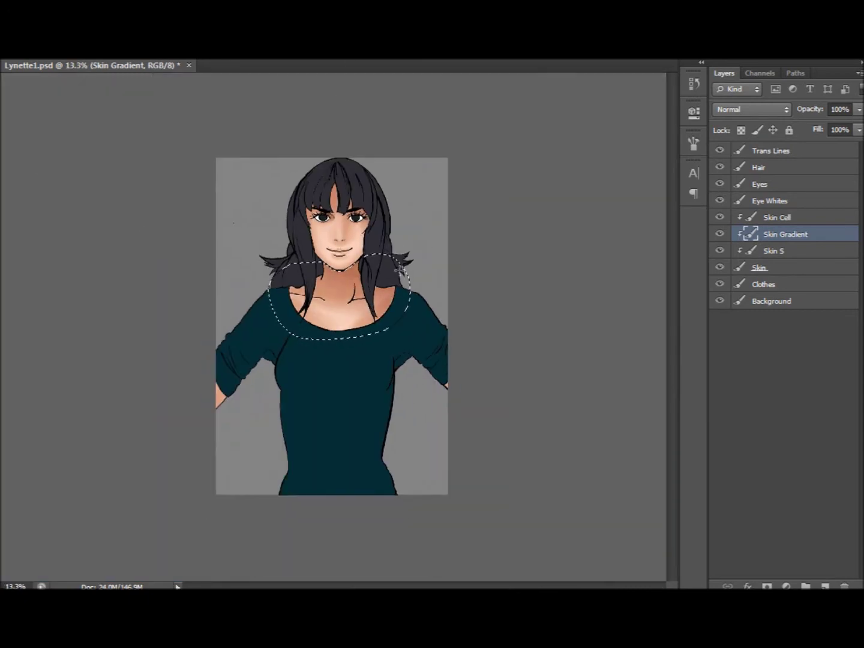
{"action": "key", "text": "ctrl+d"}
{"action": "scroll", "coordinate": [310, 214], "scroll_direction": "up", "scroll_amount": 4}
{"action": "scroll", "coordinate": [311, 214], "scroll_direction": "up", "scroll_amount": 1}
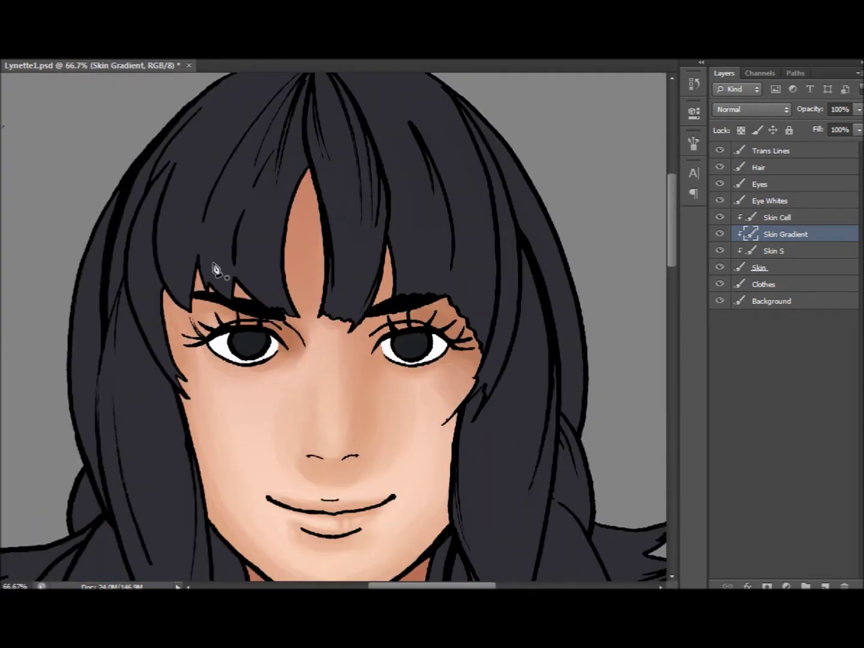
- Trace the shadow shapes cast by the fringe on the forehead and temple with the Pen tool
{"action": "left_click", "coordinate": [308, 189]}
{"action": "left_click", "coordinate": [298, 260]}
{"action": "left_click_drag", "start_coordinate": [305, 316], "coordinate": [306, 327]}
{"action": "left_click_drag", "start_coordinate": [239, 287], "coordinate": [242, 264]}
{"action": "left_click", "coordinate": [199, 311]}
{"action": "left_click", "coordinate": [308, 189]}
{"action": "left_click", "coordinate": [178, 380]}
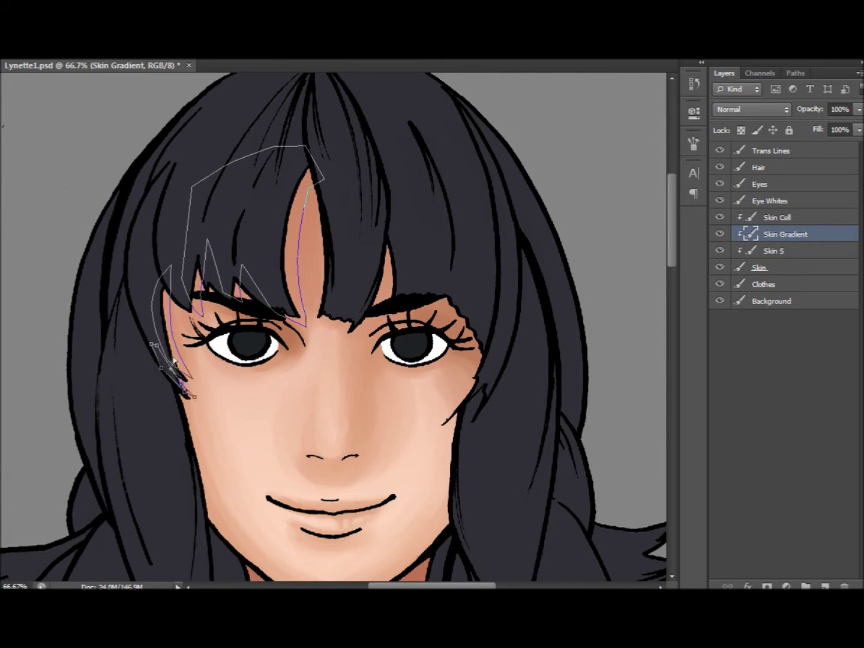
- Extend the path down the cheek beside the hair and trace a closed shadow shape around the second fringe gap
{"action": "scroll", "coordinate": [171, 372], "scroll_direction": "down", "scroll_amount": 3}
{"action": "left_click", "coordinate": [226, 496]}
{"action": "scroll", "coordinate": [382, 327], "scroll_direction": "up", "scroll_amount": 1}
{"action": "left_click", "coordinate": [388, 179]}
{"action": "left_click", "coordinate": [369, 278]}
{"action": "left_click", "coordinate": [349, 246]}
{"action": "left_click", "coordinate": [348, 205]}
{"action": "left_click", "coordinate": [377, 161]}
{"action": "left_click", "coordinate": [389, 179]}
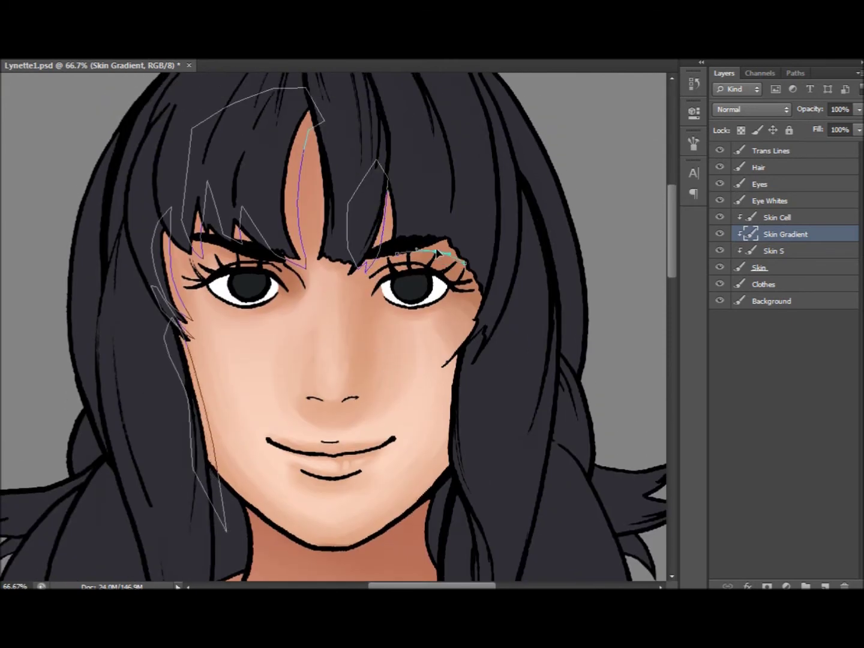
- Trace shadow shapes with the Pen tool beneath the hair on both shoulders and along the shirt's neckline
{"action": "scroll", "coordinate": [497, 324], "scroll_direction": "down", "scroll_amount": 9}
{"action": "left_click_drag", "start_coordinate": [498, 344], "coordinate": [524, 363]}
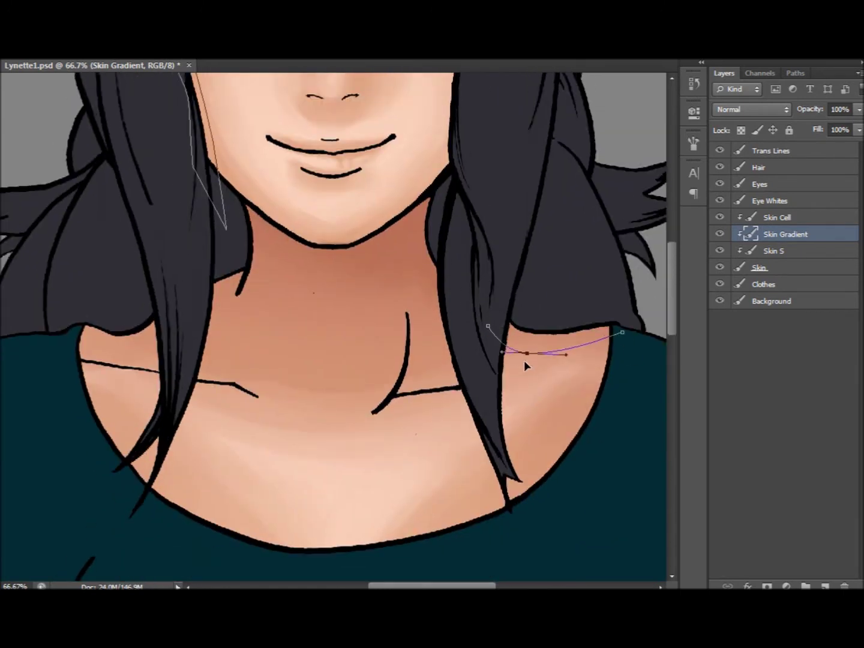
{"action": "left_click", "coordinate": [87, 347]}
{"action": "left_click", "coordinate": [66, 341]}
{"action": "left_click", "coordinate": [71, 305]}
{"action": "left_click", "coordinate": [126, 278]}
{"action": "left_click", "coordinate": [198, 264]}
{"action": "left_click", "coordinate": [228, 249]}
{"action": "left_click", "coordinate": [249, 257]}
{"action": "mouse_move", "coordinate": [84, 335]}
{"action": "left_mouse_down"}
{"action": "mouse_move", "coordinate": [155, 451]}
{"action": "mouse_move", "coordinate": [150, 363]}
{"action": "left_mouse_up"}
- Fill the traced hair-shadow paths with reddish brown on Skin Gradient and dismiss the path
{"action": "scroll", "coordinate": [151, 362], "scroll_direction": "down", "scroll_amount": 3}
{"action": "left_click", "coordinate": [796, 73]}
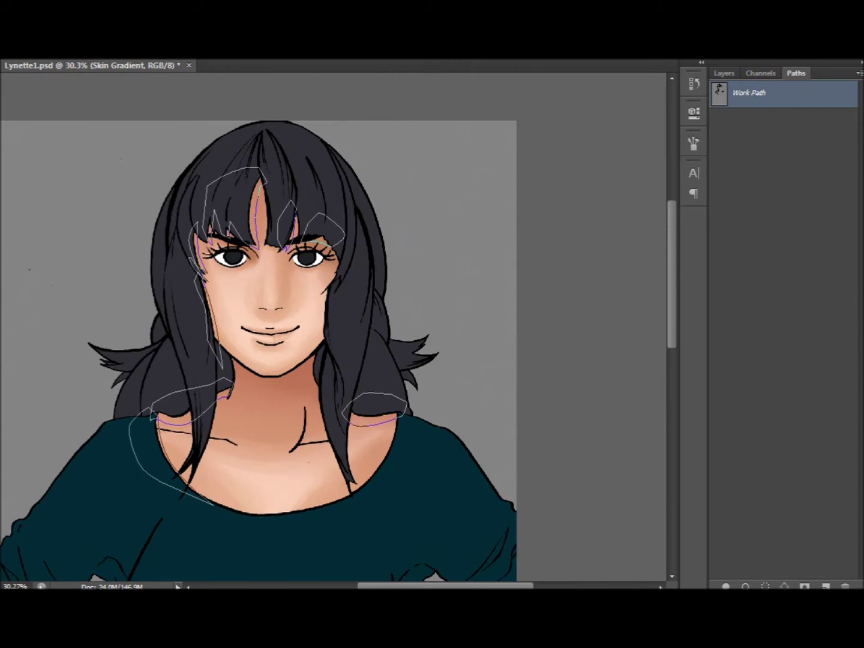
{"action": "left_click", "coordinate": [724, 72]}
{"action": "right_click", "coordinate": [264, 264]}
{"action": "key", "text": "Escape"}
{"action": "left_click", "coordinate": [796, 72]}
{"action": "left_click", "coordinate": [724, 73]}
{"action": "scroll", "coordinate": [189, 392], "scroll_direction": "up", "scroll_amount": 3}
{"action": "left_click", "coordinate": [190, 392]}
{"action": "left_click", "coordinate": [163, 367], "text": "alt"}
{"action": "key", "text": "ctrl+0"}
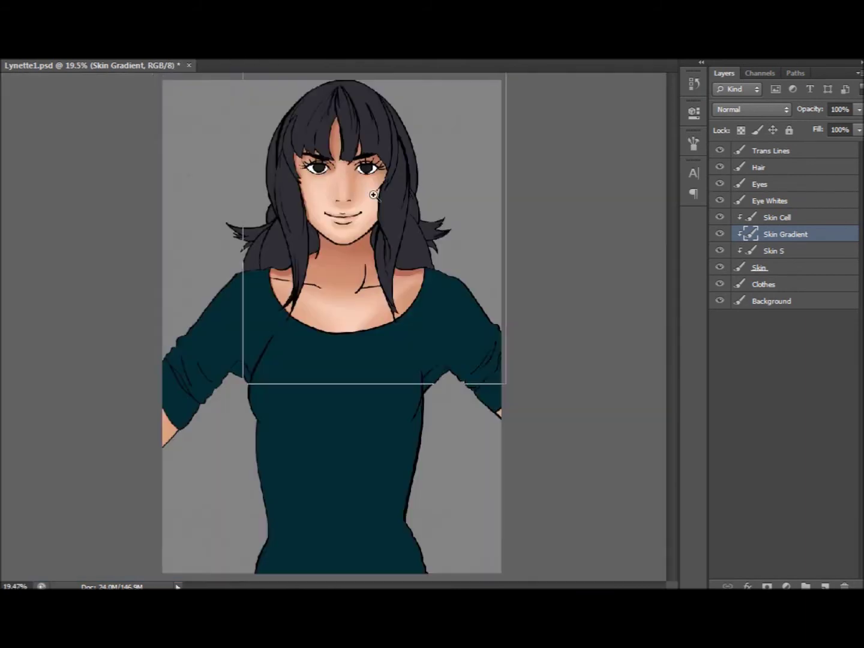
- Paint reddish-brown shadows in both nostrils and along the corners of the mouth
{"action": "scroll", "coordinate": [330, 147], "scroll_direction": "up", "scroll_amount": 4}
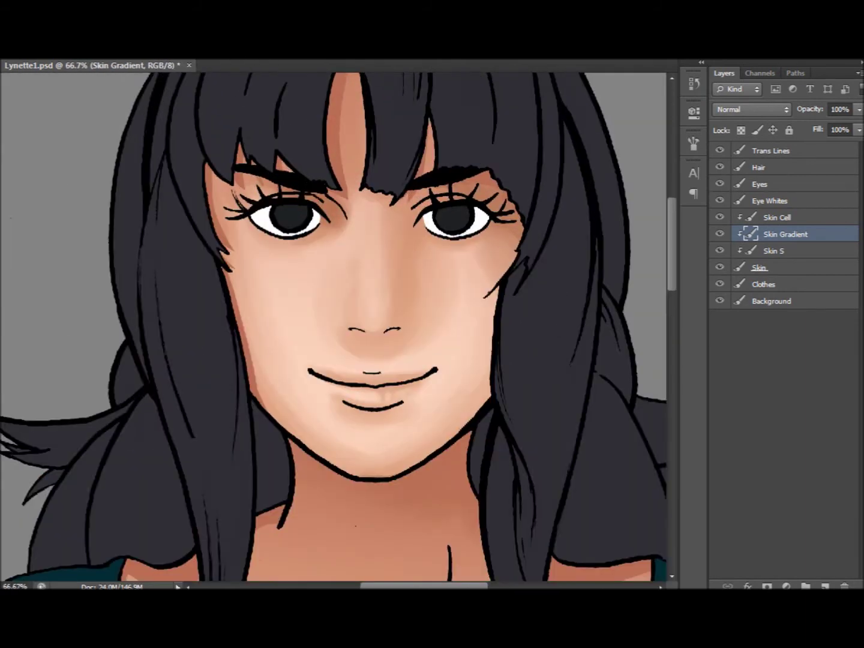
{"action": "scroll", "coordinate": [434, 323], "scroll_direction": "up", "scroll_amount": 2}
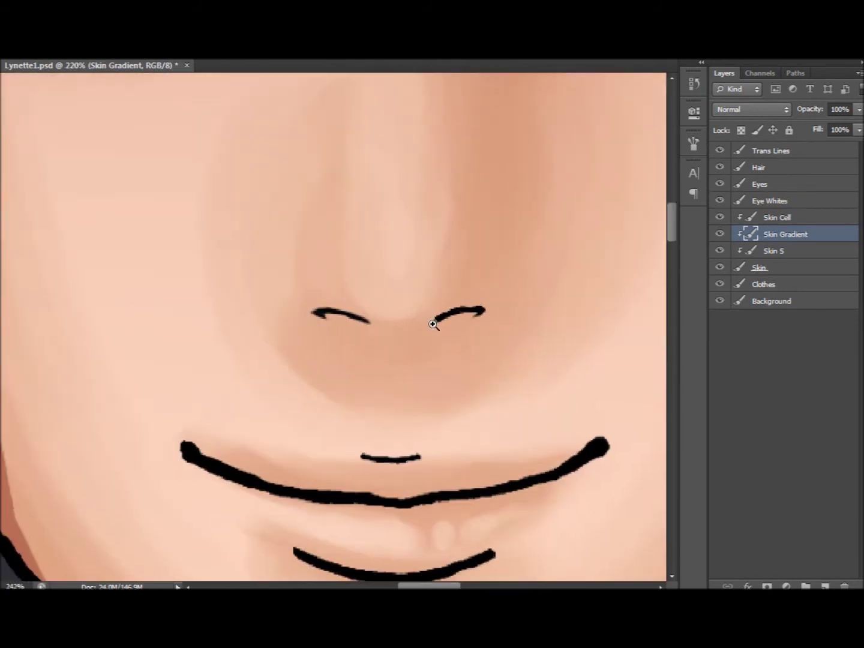
{"action": "scroll", "coordinate": [170, 232], "scroll_direction": "down", "scroll_amount": 1}
{"action": "scroll", "coordinate": [478, 339], "scroll_direction": "up", "scroll_amount": 1}
{"action": "left_click_drag", "start_coordinate": [478, 340], "coordinate": [501, 333]}
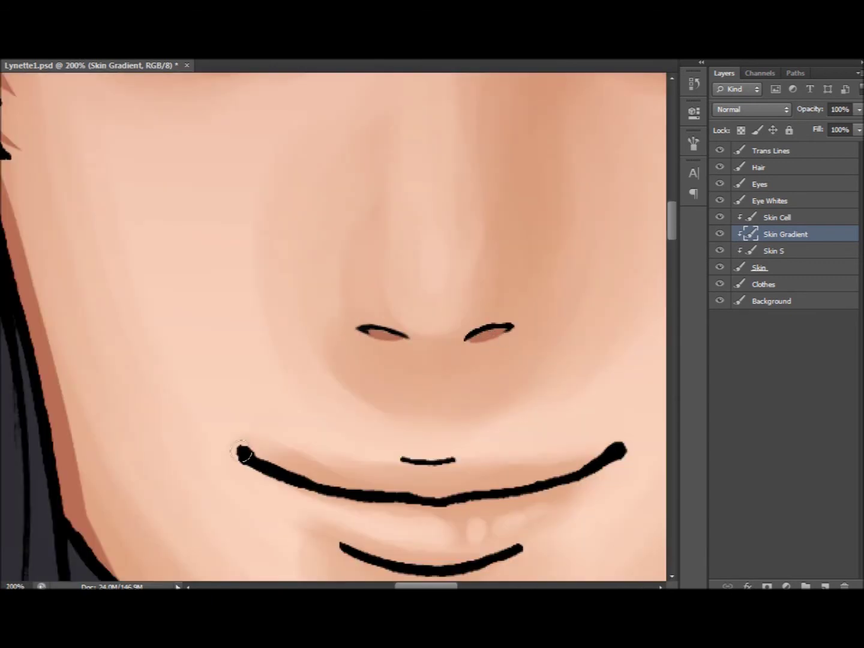
{"action": "left_click_drag", "start_coordinate": [244, 454], "coordinate": [291, 467]}
{"action": "left_click_drag", "start_coordinate": [613, 449], "coordinate": [549, 474]}
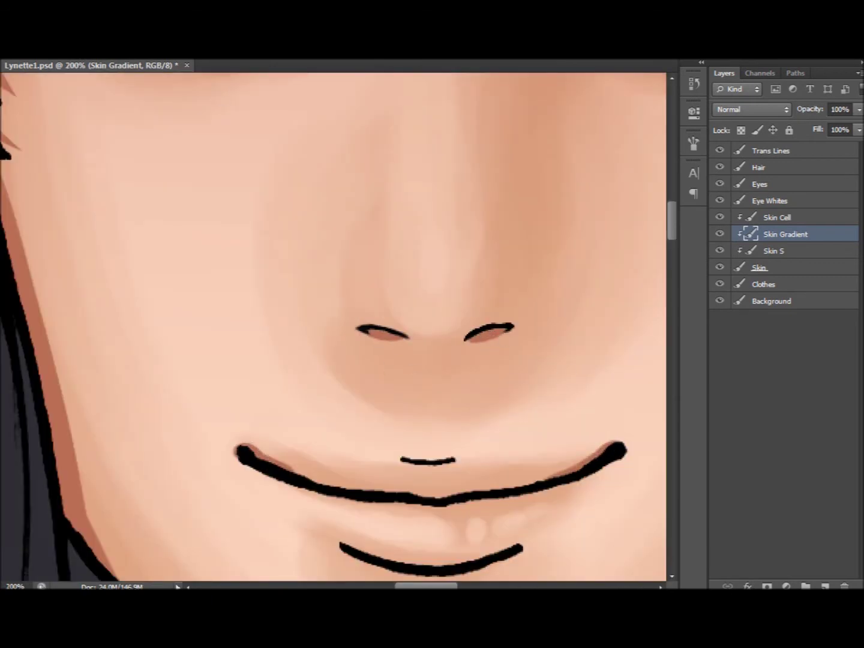
- Paint a solid reddish-brown wedge-shaped shadow beneath the nose, tapering towards the upper lip
{"action": "left_click_drag", "start_coordinate": [358, 329], "coordinate": [414, 412]}
{"action": "left_click_drag", "start_coordinate": [514, 328], "coordinate": [408, 413]}
{"action": "mouse_move", "coordinate": [433, 359]}
{"action": "left_mouse_down"}
{"action": "mouse_move", "coordinate": [493, 360]}
{"action": "mouse_move", "coordinate": [445, 397]}
{"action": "mouse_move", "coordinate": [384, 354]}
{"action": "mouse_move", "coordinate": [391, 367]}
{"action": "left_mouse_up"}
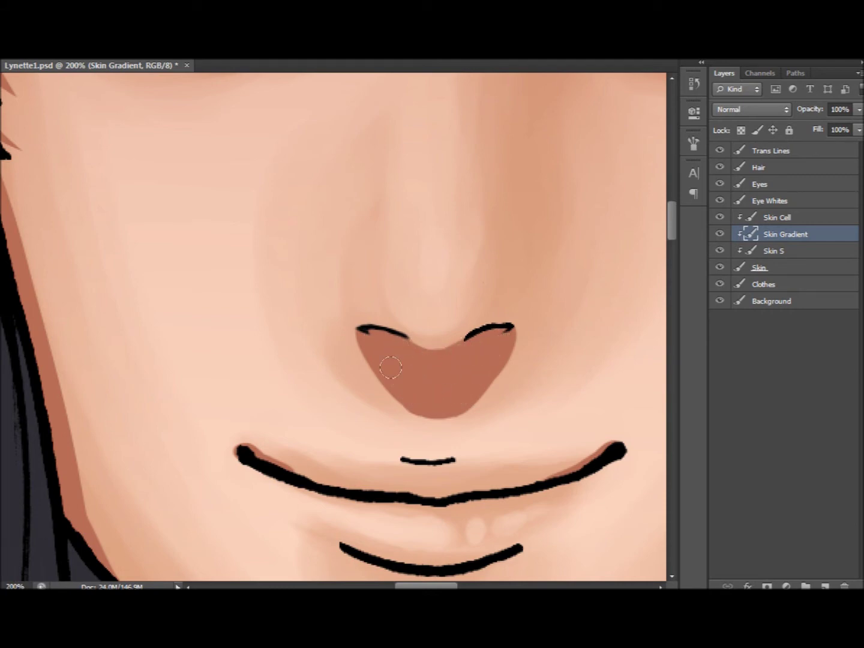
- Shade the inner eyelid crease, then lock Skin Gradient's transparent pixels and recolour its shadows a darker reddish brown
{"action": "key", "text": "h"}
{"action": "left_click_drag", "start_coordinate": [306, 257], "coordinate": [294, 177]}
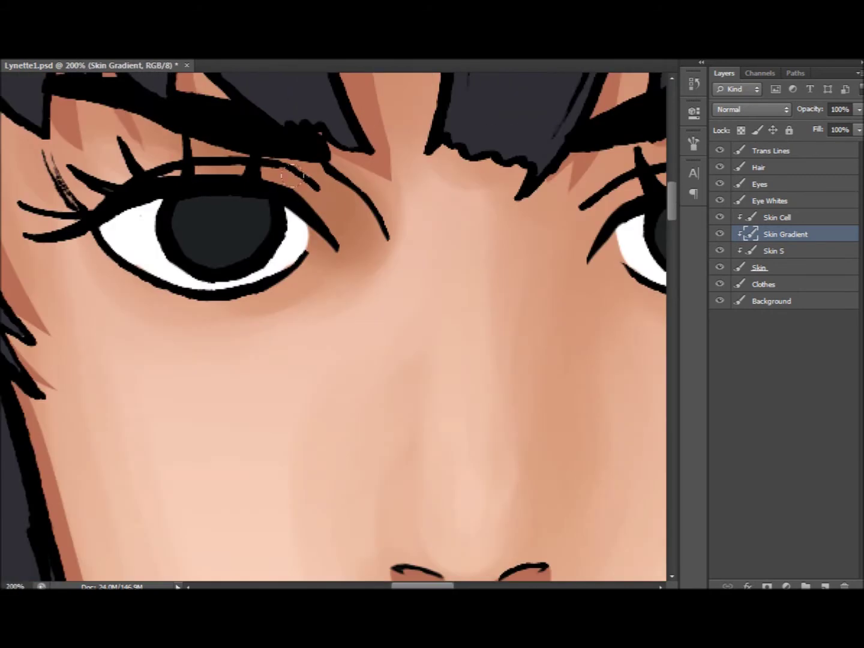
{"action": "left_click", "coordinate": [741, 131]}
{"action": "key", "text": "alt+BackSpace"}
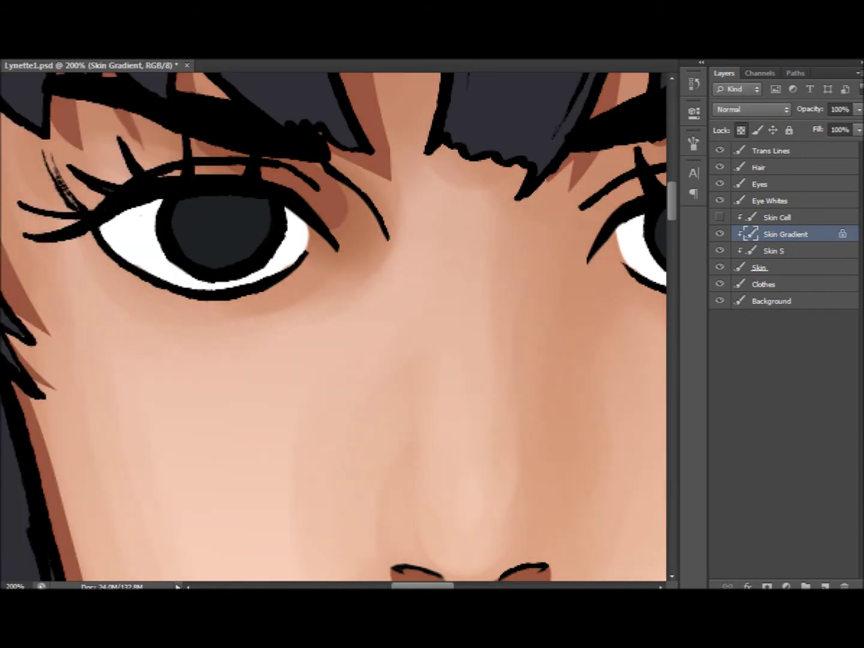
- Unlock Skin Gradient's transparent pixels and brush the dark shadow over the other eyelid
{"action": "key", "text": "/"}
{"action": "scroll", "coordinate": [305, 261], "scroll_direction": "right", "scroll_amount": 6}
{"action": "left_click_drag", "start_coordinate": [254, 167], "coordinate": [415, 204]}
- Outline a narrow shadow shape along the jawline and chin and fill it with the dark reddish brown
{"action": "key", "text": "ctrl+0"}
{"action": "left_click", "coordinate": [399, 226]}
{"action": "left_click", "coordinate": [427, 203]}
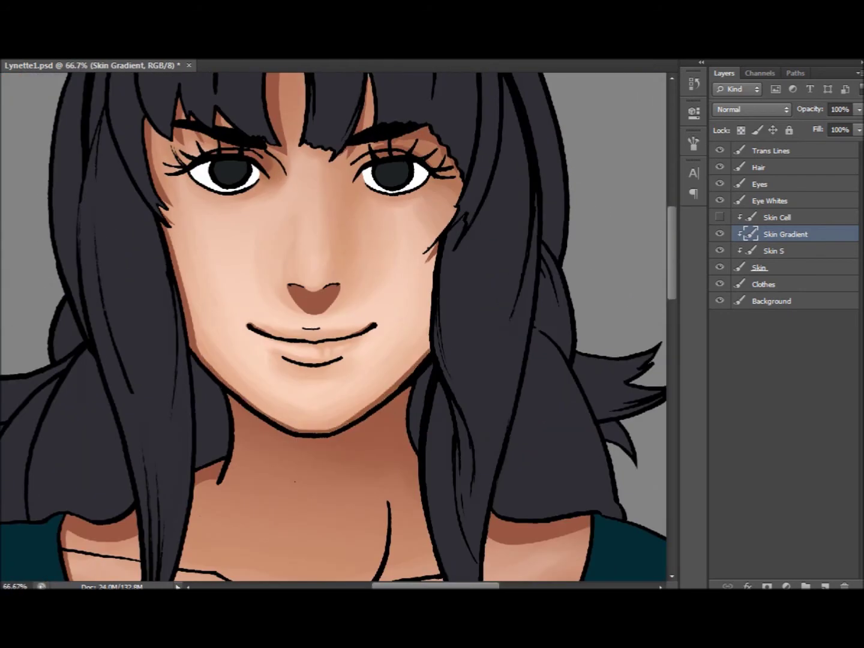
{"action": "left_click", "coordinate": [291, 354]}
{"action": "right_click", "coordinate": [291, 354]}
{"action": "left_click", "coordinate": [448, 442]}
{"action": "key", "text": "Return"}
- Show the Skin Cell layer and brush a soft shadow on it beneath the lower lip
{"action": "key", "text": "alt+bracketleft"}
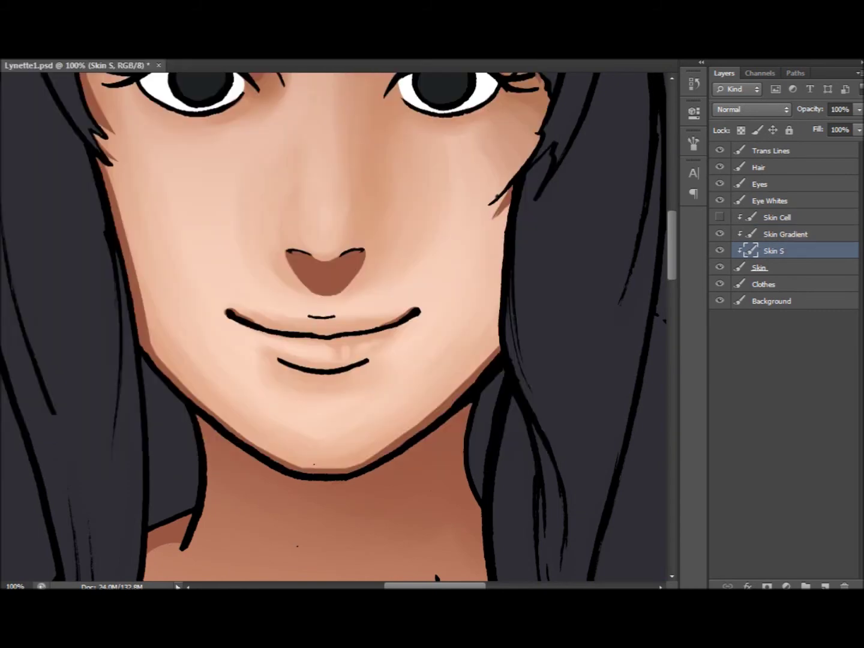
{"action": "key", "text": "alt+bracketright"}
{"action": "left_click", "coordinate": [719, 217]}
{"action": "key", "text": "alt+bracketright"}
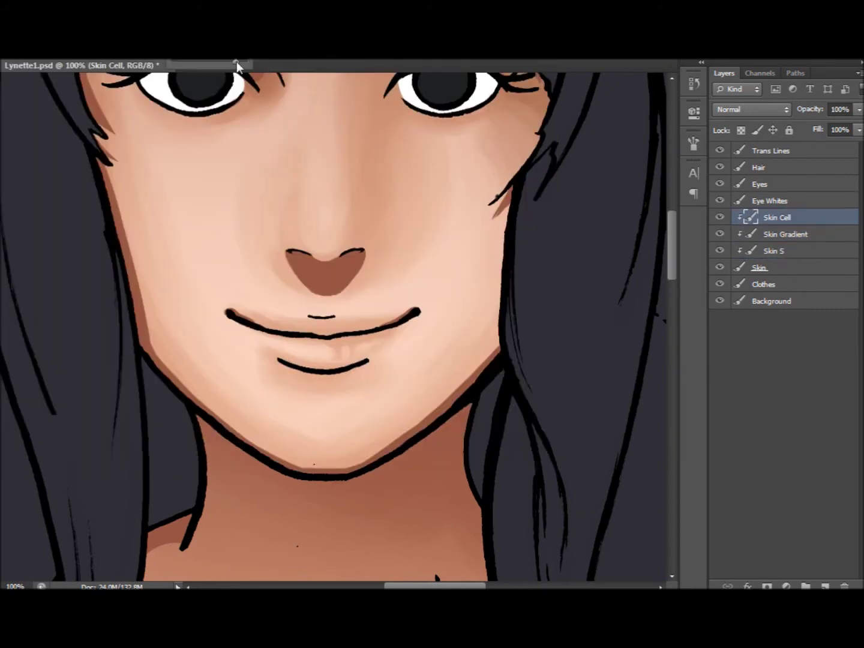
{"action": "mouse_move", "coordinate": [296, 376]}
{"action": "left_mouse_down"}
{"action": "mouse_move", "coordinate": [360, 377]}
{"action": "mouse_move", "coordinate": [302, 393]}
{"action": "mouse_move", "coordinate": [309, 378]}
{"action": "mouse_move", "coordinate": [360, 377]}
{"action": "mouse_move", "coordinate": [279, 385]}
{"action": "mouse_move", "coordinate": [335, 382]}
{"action": "left_mouse_up"}
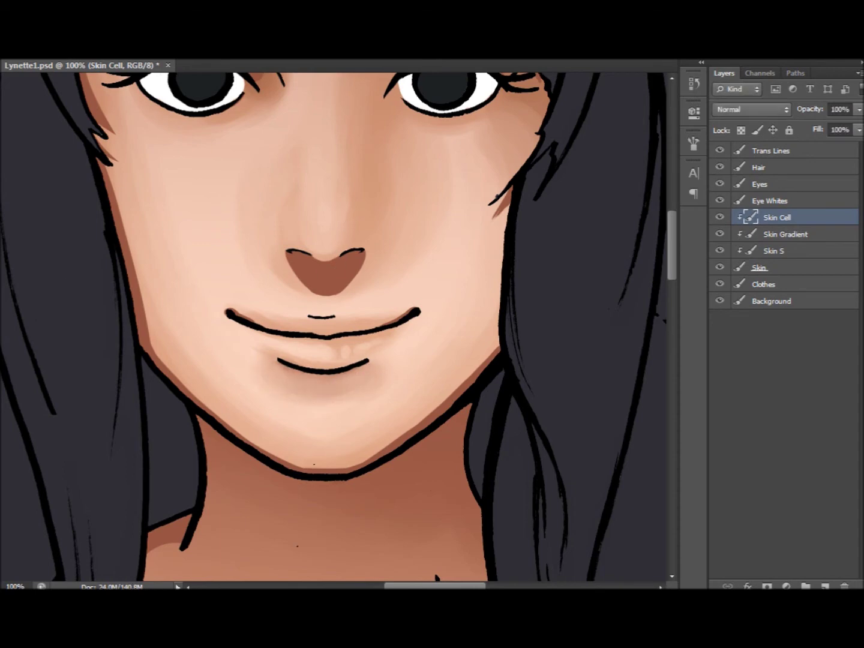
- Lock the Trans Lines layer's transparent pixels and tint the jaw, chin and mouth lines dark reddish brown
{"action": "left_click", "coordinate": [772, 151]}
{"action": "key", "text": "slash"}
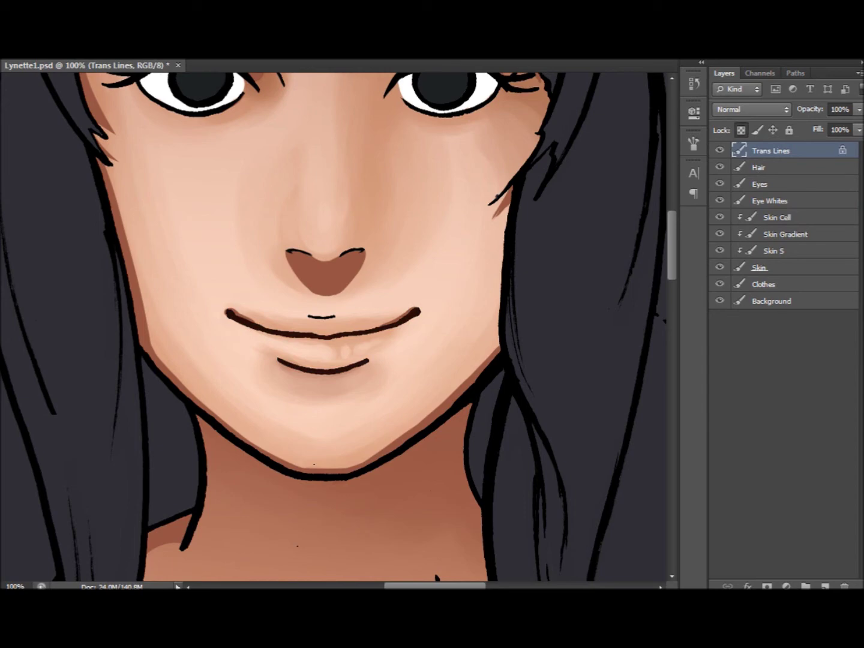
{"action": "mouse_move", "coordinate": [234, 441]}
{"action": "left_mouse_down"}
{"action": "mouse_move", "coordinate": [311, 474]}
{"action": "mouse_move", "coordinate": [323, 471]}
{"action": "mouse_move", "coordinate": [410, 436]}
{"action": "mouse_move", "coordinate": [489, 369]}
{"action": "left_mouse_up"}
{"action": "left_click_drag", "start_coordinate": [266, 327], "coordinate": [227, 313]}
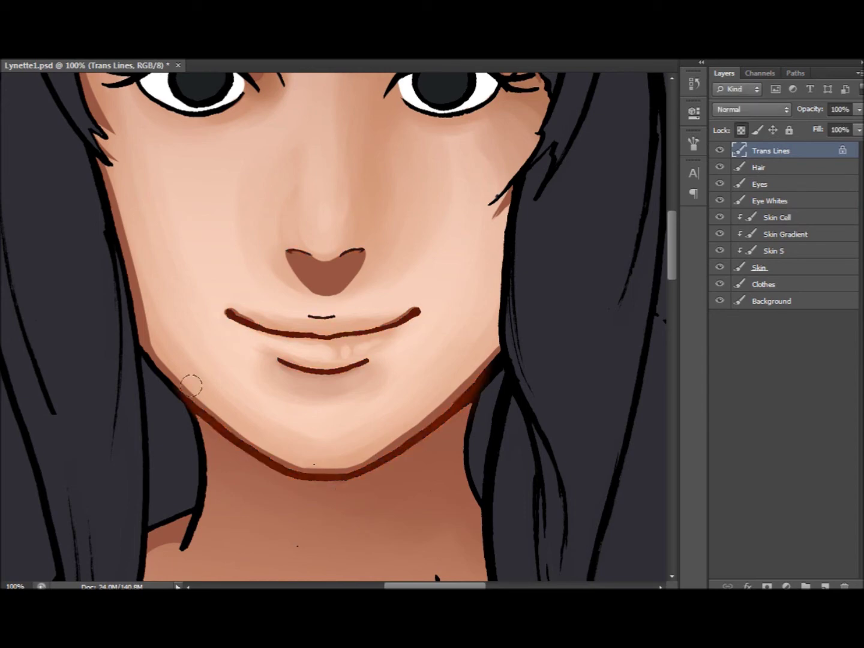
- Tint the eyelid crease lines and the lower outlines of both eyes reddish brown
{"action": "scroll", "coordinate": [350, 252], "scroll_direction": "up", "scroll_amount": 5}
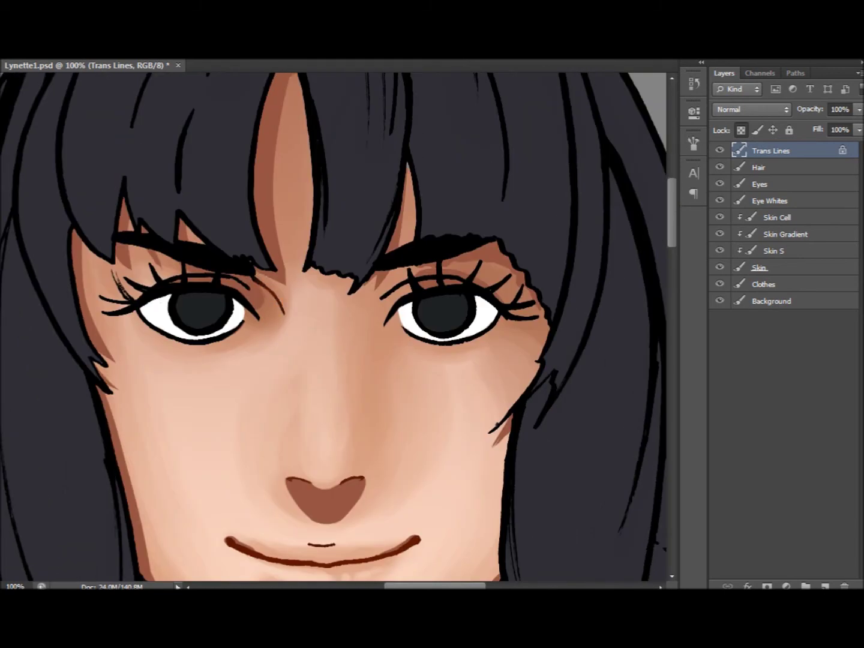
{"action": "mouse_move", "coordinate": [163, 280]}
{"action": "left_mouse_down"}
{"action": "mouse_move", "coordinate": [219, 273]}
{"action": "mouse_move", "coordinate": [249, 287]}
{"action": "left_mouse_up"}
{"action": "mouse_move", "coordinate": [381, 298]}
{"action": "left_mouse_down"}
{"action": "mouse_move", "coordinate": [414, 277]}
{"action": "mouse_move", "coordinate": [445, 275]}
{"action": "left_mouse_up"}
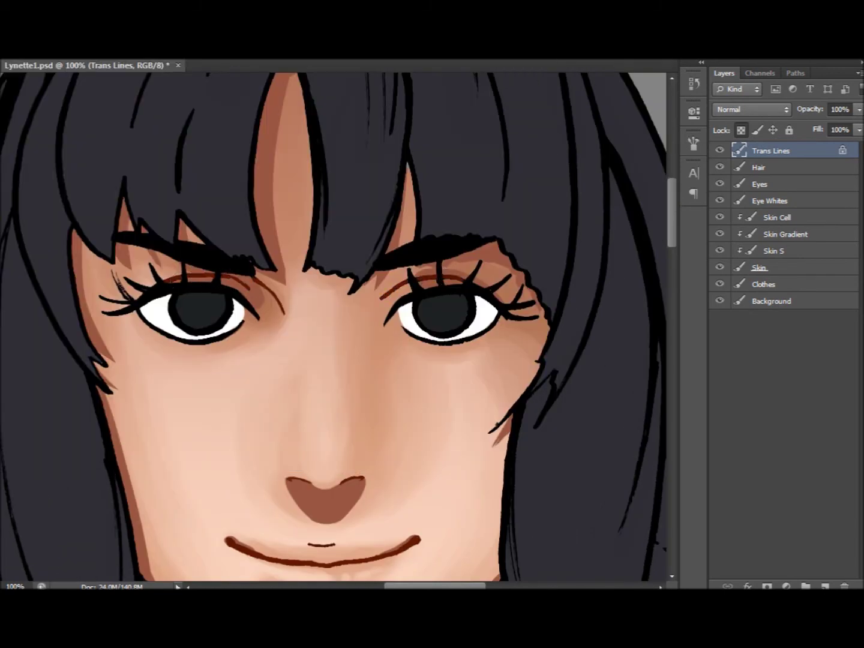
{"action": "left_click_drag", "start_coordinate": [141, 313], "coordinate": [219, 335]}
{"action": "left_click_drag", "start_coordinate": [414, 342], "coordinate": [493, 325]}
- Tint the remaining skin outlines along the cheeks, neck and collarbones dark reddish brown on Trans Lines
{"action": "scroll", "coordinate": [584, 423], "scroll_direction": "down", "scroll_amount": 8}
{"action": "scroll", "coordinate": [416, 253], "scroll_direction": "down", "scroll_amount": 5}
{"action": "scroll", "coordinate": [340, 276], "scroll_direction": "up", "scroll_amount": 4}
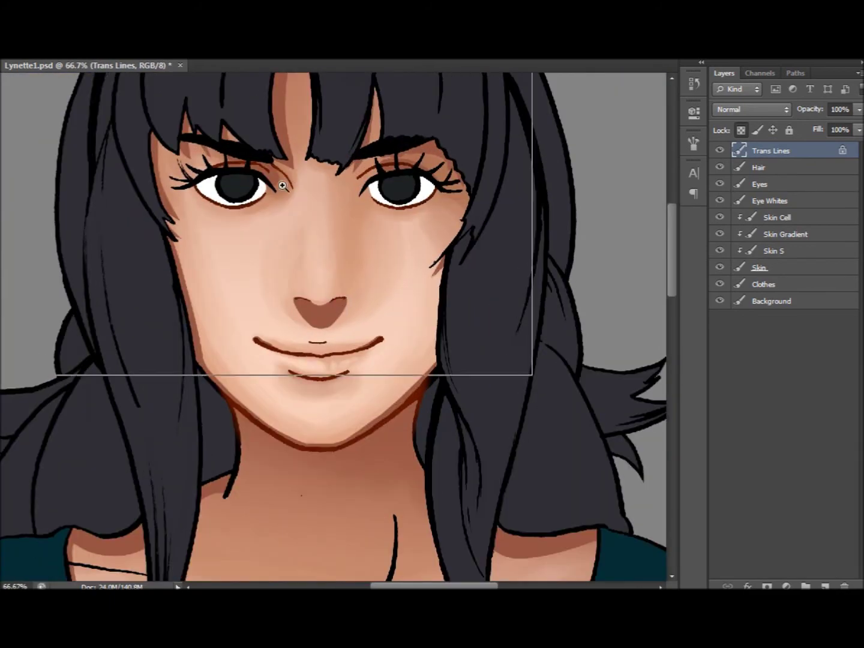
{"action": "scroll", "coordinate": [252, 172], "scroll_direction": "up", "scroll_amount": 2}
{"action": "scroll", "coordinate": [378, 327], "scroll_direction": "down", "scroll_amount": 5}
{"action": "scroll", "coordinate": [377, 327], "scroll_direction": "up", "scroll_amount": 1}
{"action": "scroll", "coordinate": [378, 327], "scroll_direction": "up", "scroll_amount": 1}
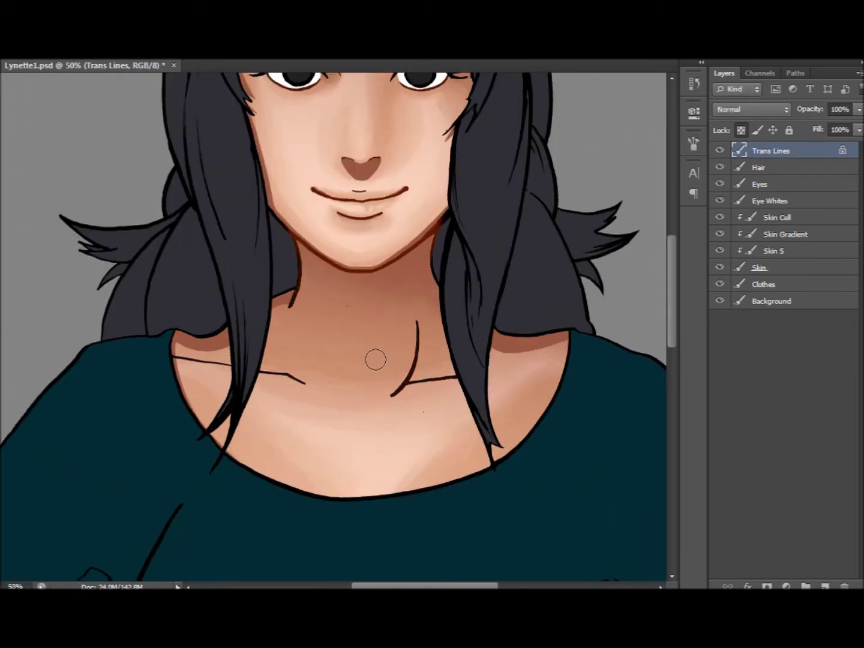
{"action": "scroll", "coordinate": [162, 440], "scroll_direction": "up", "scroll_amount": 1}
{"action": "scroll", "coordinate": [349, 225], "scroll_direction": "down", "scroll_amount": 4}
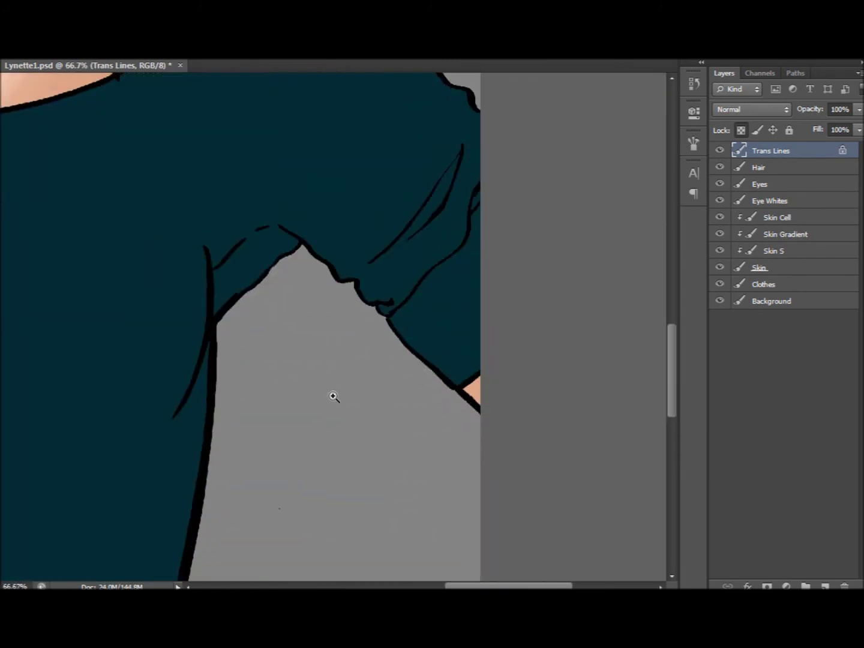
{"action": "scroll", "coordinate": [349, 225], "scroll_direction": "up", "scroll_amount": 4}
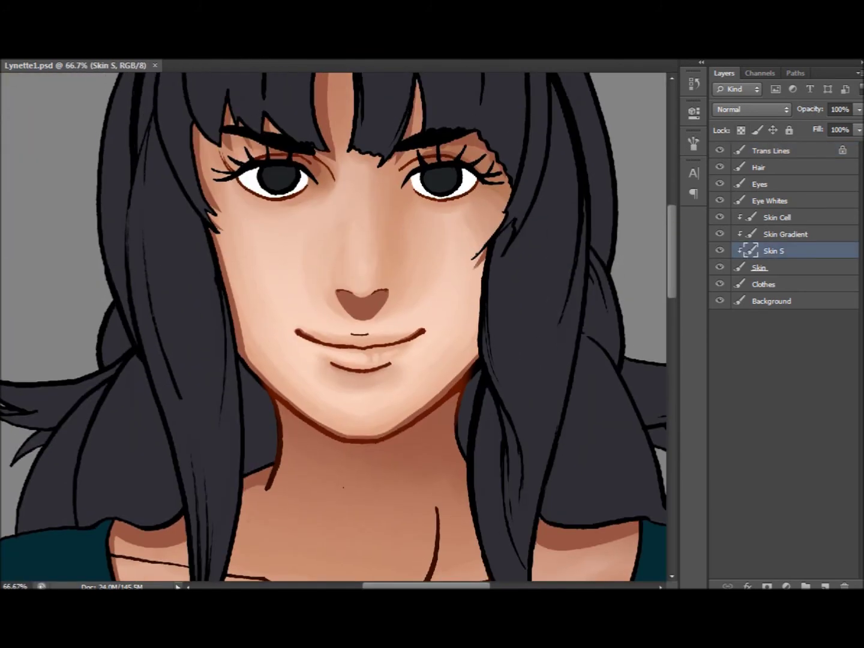
- Brush a soft shadow on Skin S along the left side of the nose and blend it into the cheek with sampled skin tones
{"action": "key", "text": "alt+period"}
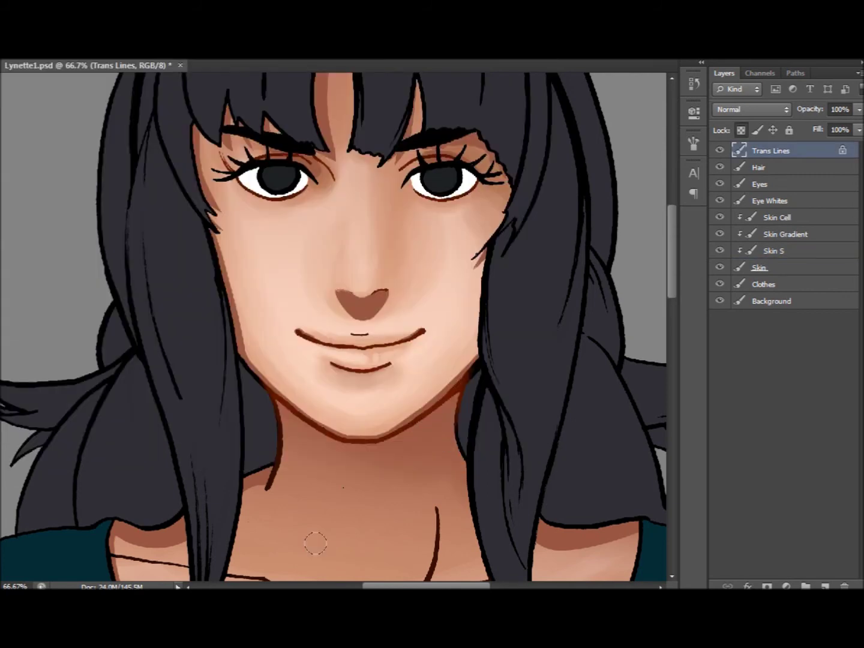
{"action": "right_click", "coordinate": [325, 554], "text": "alt"}
{"action": "mouse_move", "coordinate": [318, 222]}
{"action": "left_mouse_down"}
{"action": "mouse_move", "coordinate": [327, 324]}
{"action": "mouse_move", "coordinate": [360, 288]}
{"action": "mouse_move", "coordinate": [317, 207]}
{"action": "left_mouse_up"}
{"action": "left_click_drag", "start_coordinate": [300, 285], "coordinate": [295, 218]}
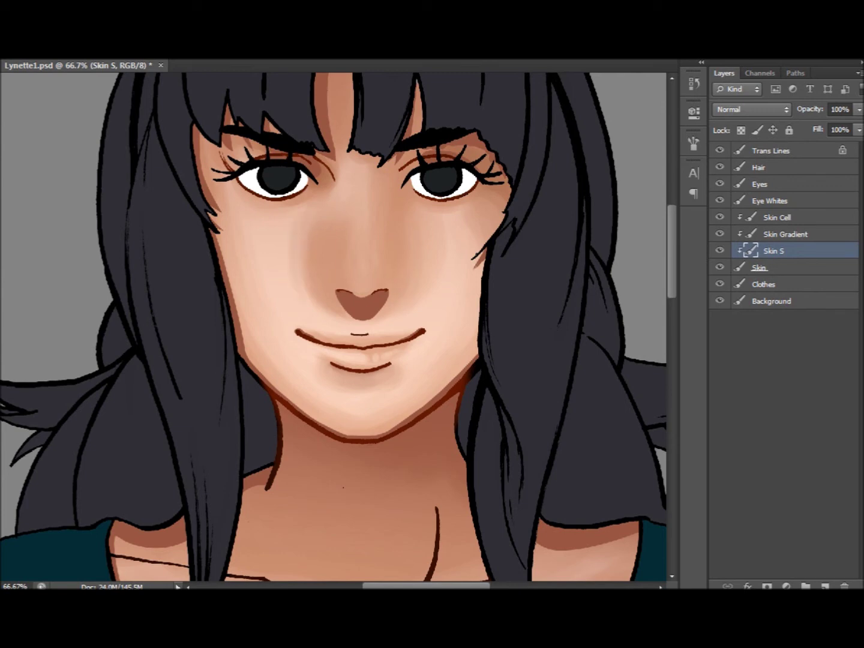
{"action": "left_click", "coordinate": [293, 278], "text": "alt"}
{"action": "left_click_drag", "start_coordinate": [313, 299], "coordinate": [315, 235]}
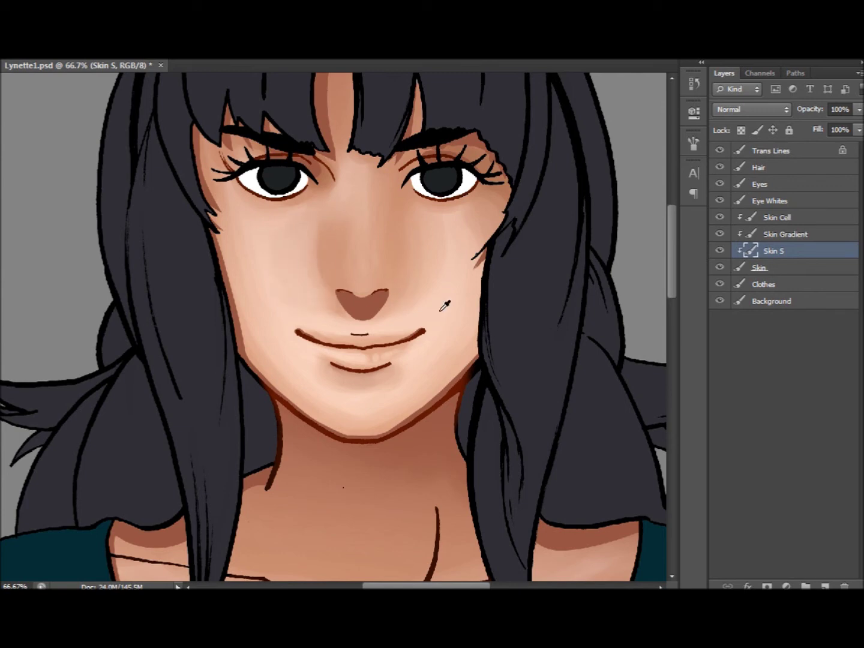
{"action": "left_click", "coordinate": [444, 307], "text": "alt"}
{"action": "left_click_drag", "start_coordinate": [329, 303], "coordinate": [319, 241]}
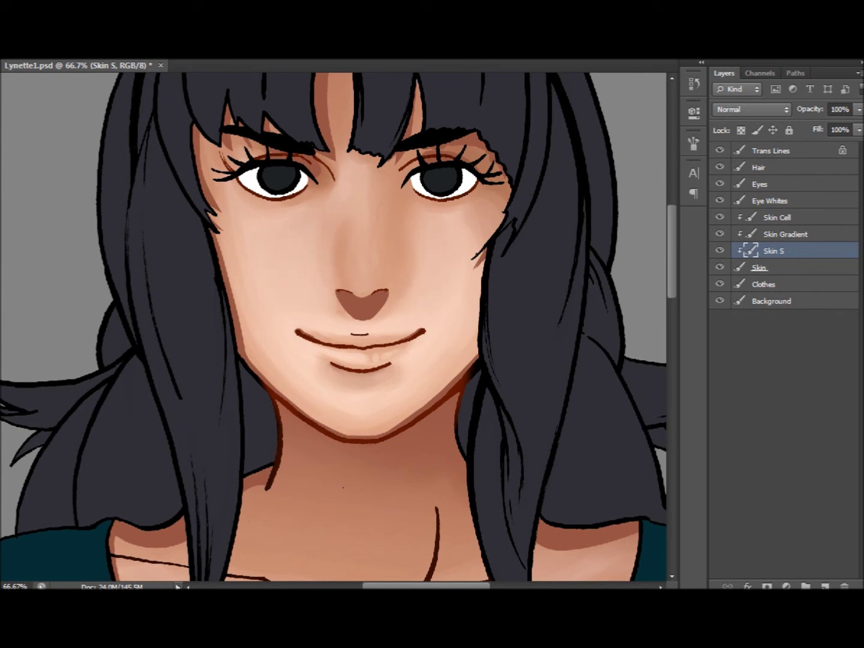
{"action": "left_click_drag", "start_coordinate": [360, 295], "coordinate": [366, 217]}
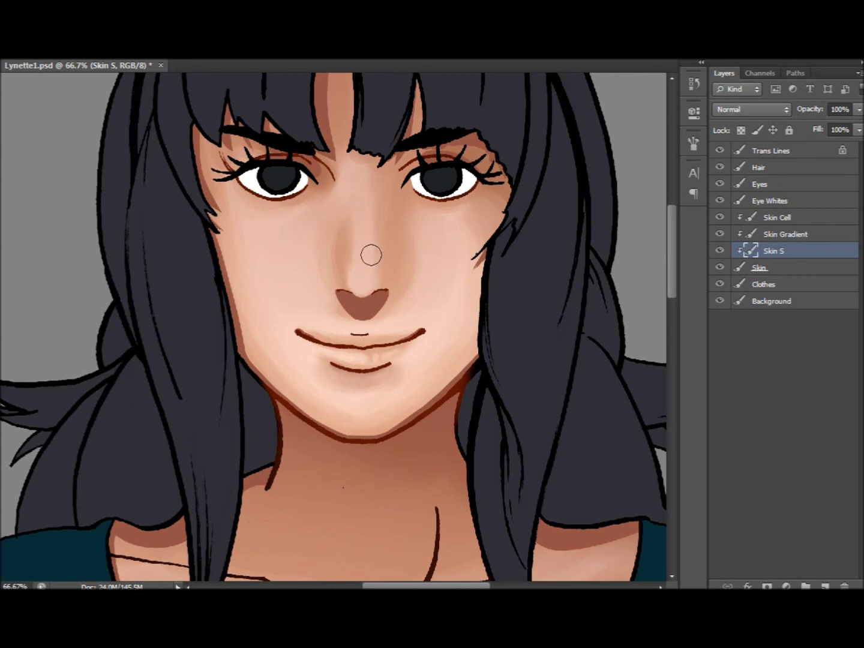
- Deepen the soft shadows down both sides of the nose bridge on Skin S
{"action": "scroll", "coordinate": [494, 158], "scroll_direction": "up", "scroll_amount": 3}
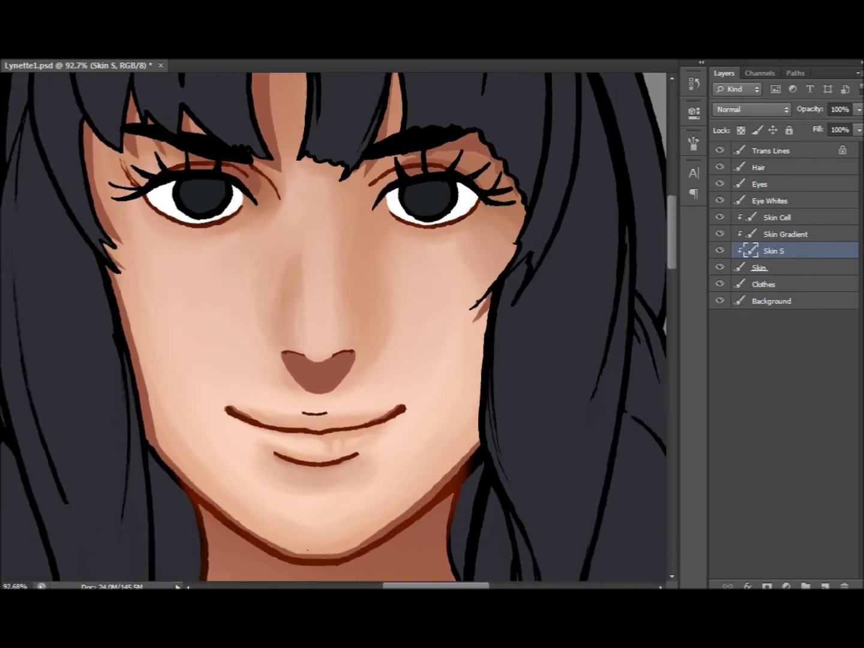
{"action": "mouse_move", "coordinate": [317, 235]}
{"action": "left_mouse_down"}
{"action": "mouse_move", "coordinate": [314, 271]}
{"action": "mouse_move", "coordinate": [314, 218]}
{"action": "mouse_move", "coordinate": [318, 231]}
{"action": "left_mouse_up"}
{"action": "mouse_move", "coordinate": [316, 309]}
{"action": "left_mouse_down"}
{"action": "mouse_move", "coordinate": [303, 351]}
{"action": "mouse_move", "coordinate": [342, 319]}
{"action": "mouse_move", "coordinate": [299, 344]}
{"action": "left_mouse_up"}
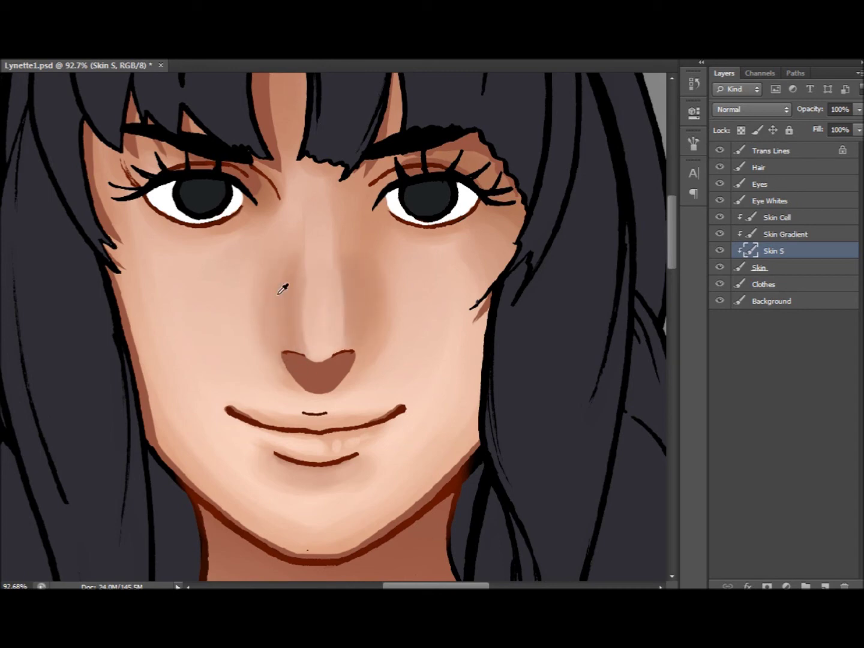
{"action": "left_click_drag", "start_coordinate": [308, 186], "coordinate": [299, 247]}
- Undo the latest shading strokes around the nose bridge
{"action": "key", "text": "ctrl+alt+z"}
{"action": "key", "text": "ctrl+alt+z"}
{"action": "key", "text": "ctrl+alt+z"}
{"action": "key", "text": "ctrl+alt+z"}
{"action": "right_click", "coordinate": [56, 81]}
{"action": "key", "text": "Escape"}
{"action": "key", "text": "ctrl+alt+z"}
{"action": "key", "text": "ctrl+alt+z"}
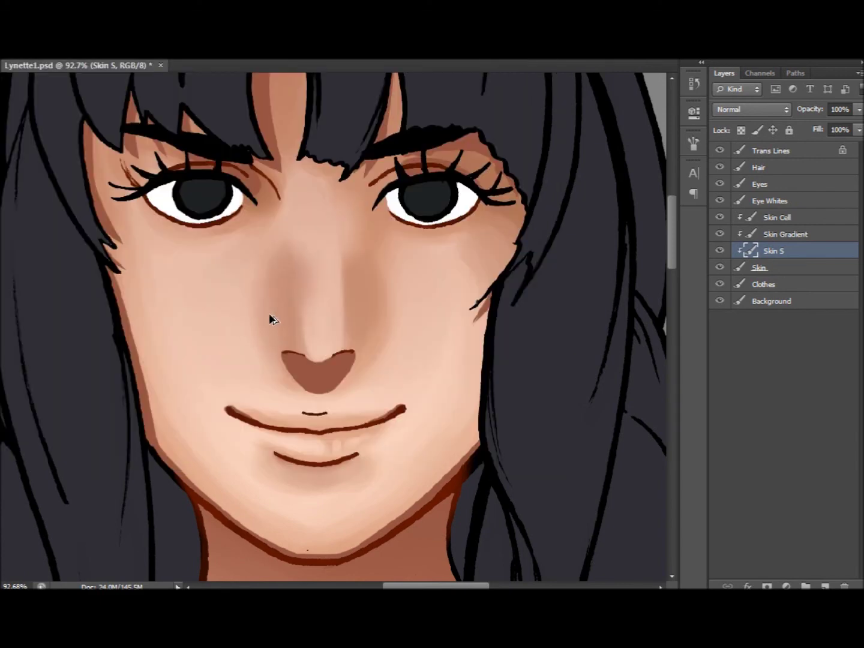
{"action": "key", "text": "ctrl+alt+z"}
- Refine the nose bridge shading and soften the hard edges of the shadow beneath the nose on Skin S
{"action": "right_click", "coordinate": [349, 318]}
{"action": "double_click", "coordinate": [353, 294]}
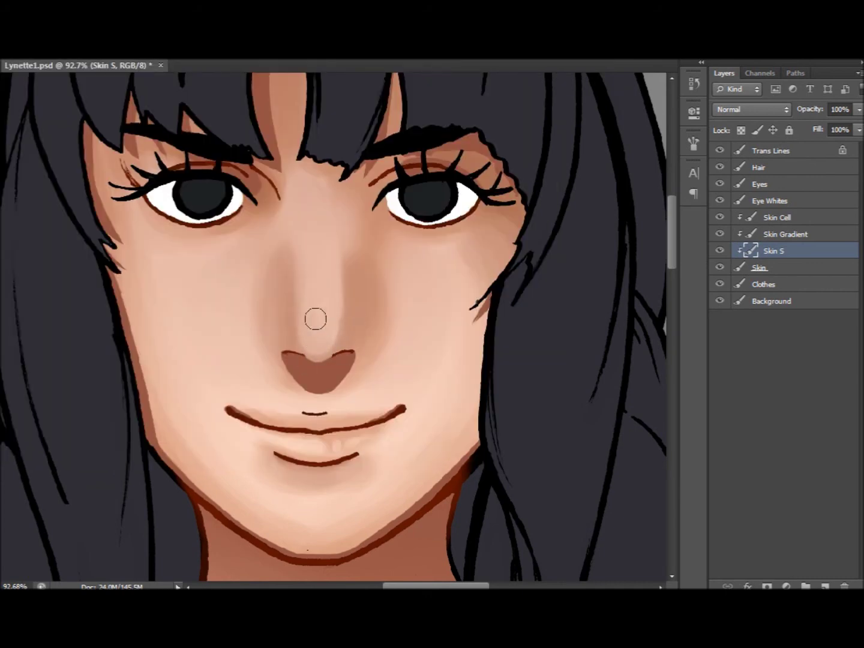
{"action": "left_click", "coordinate": [305, 363], "text": "alt"}
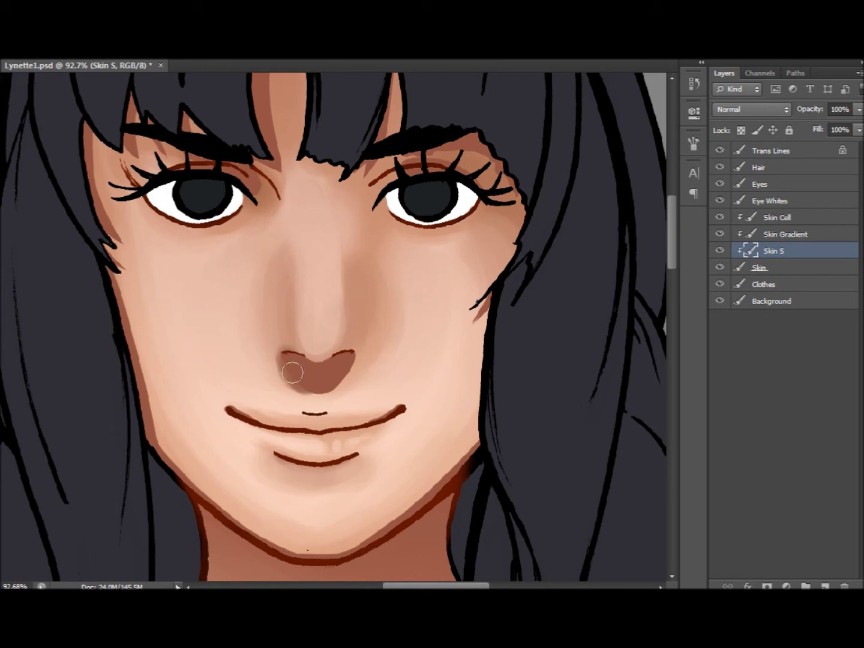
{"action": "mouse_move", "coordinate": [308, 380]}
{"action": "left_mouse_down"}
{"action": "mouse_move", "coordinate": [289, 360]}
{"action": "mouse_move", "coordinate": [300, 366]}
{"action": "mouse_move", "coordinate": [271, 359]}
{"action": "mouse_move", "coordinate": [312, 397]}
{"action": "mouse_move", "coordinate": [347, 368]}
{"action": "left_mouse_up"}
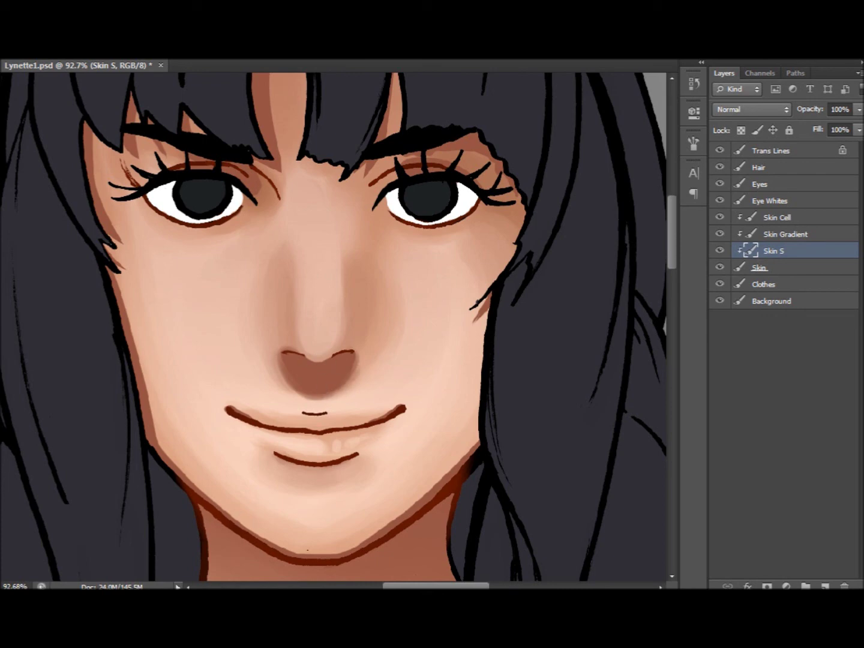
- On Skin Gradient, blend the shadow beneath the nose into the shading along both sides of the nose
{"action": "key", "text": "alt+bracketright"}
{"action": "key", "text": "alt+bracketleft"}
{"action": "key", "text": "alt+bracketright"}
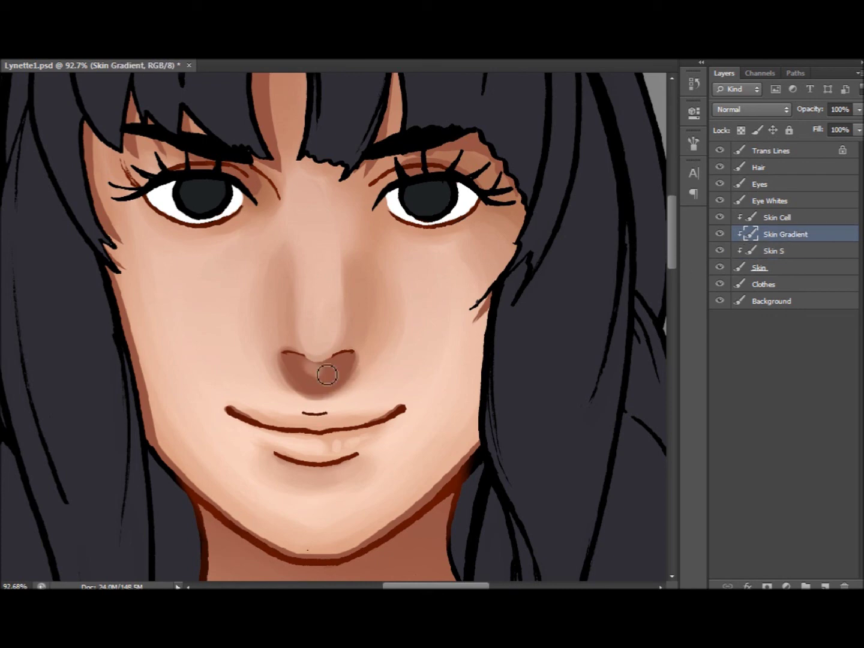
{"action": "key", "text": "alt+bracketleft"}
{"action": "scroll", "coordinate": [386, 332], "scroll_direction": "down", "scroll_amount": 3}
{"action": "scroll", "coordinate": [344, 180], "scroll_direction": "up", "scroll_amount": 3}
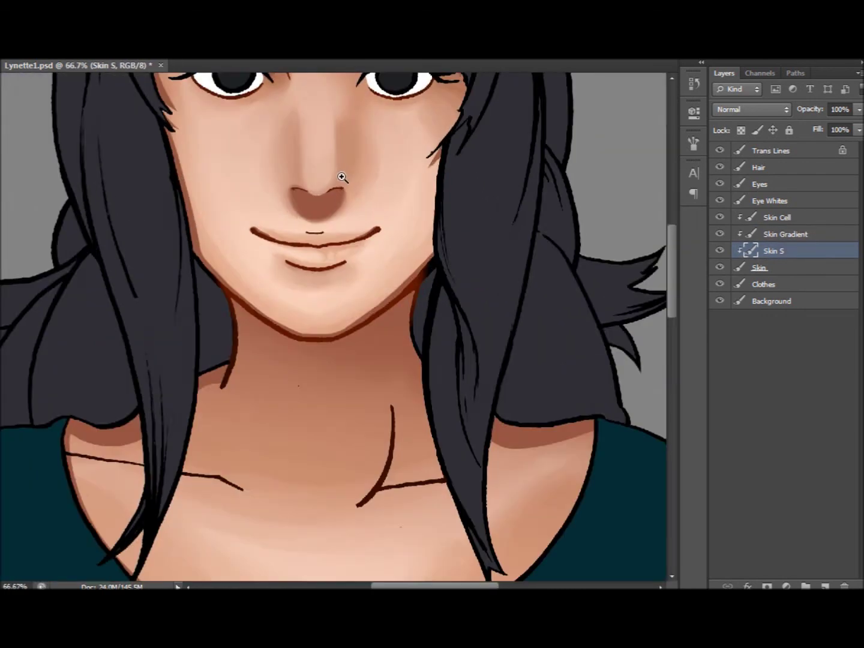
{"action": "key", "text": "alt+bracketright"}
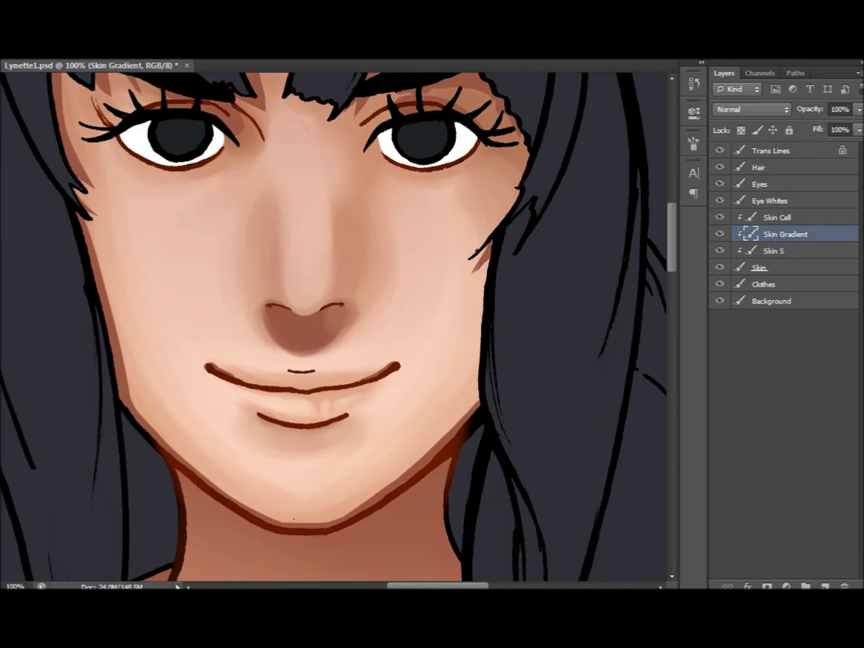
{"action": "left_click_drag", "start_coordinate": [338, 307], "coordinate": [331, 327]}
{"action": "mouse_move", "coordinate": [268, 310]}
{"action": "left_mouse_down"}
{"action": "mouse_move", "coordinate": [264, 330]}
{"action": "mouse_move", "coordinate": [343, 322]}
{"action": "mouse_move", "coordinate": [371, 253]}
{"action": "mouse_move", "coordinate": [357, 259]}
{"action": "left_mouse_up"}
{"action": "mouse_move", "coordinate": [237, 282]}
{"action": "left_mouse_down"}
{"action": "mouse_move", "coordinate": [243, 327]}
{"action": "mouse_move", "coordinate": [234, 258]}
{"action": "left_mouse_up"}
{"action": "left_click_drag", "start_coordinate": [378, 286], "coordinate": [360, 342]}
{"action": "left_click_drag", "start_coordinate": [233, 259], "coordinate": [243, 327]}
{"action": "left_click_drag", "start_coordinate": [389, 298], "coordinate": [380, 240]}
{"action": "left_click_drag", "start_coordinate": [300, 334], "coordinate": [280, 318]}
{"action": "left_click_drag", "start_coordinate": [342, 311], "coordinate": [349, 331]}
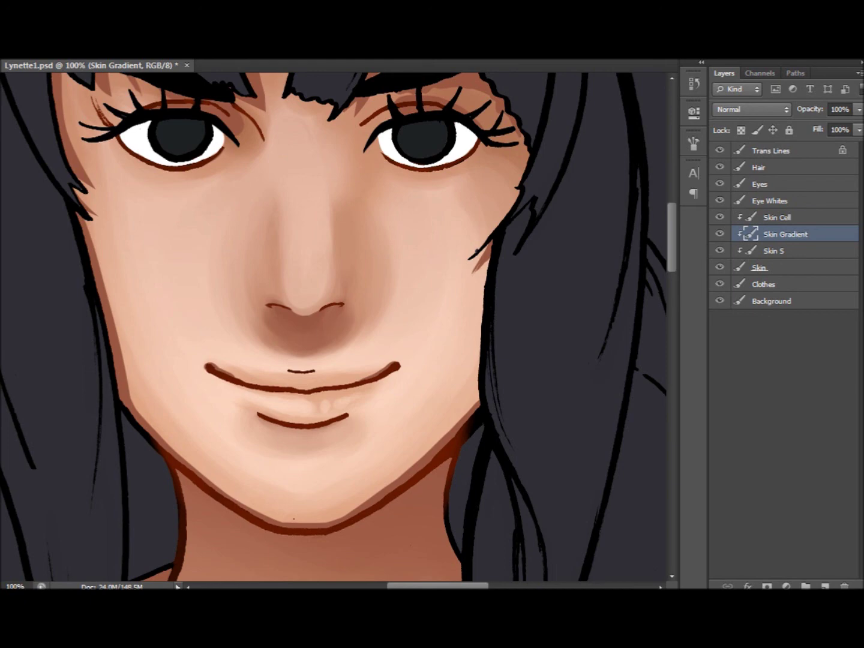
- Deepen the soft shadow beneath the lower lip on the Skin Cell layer
{"action": "left_click", "coordinate": [778, 217]}
{"action": "mouse_move", "coordinate": [319, 433]}
{"action": "left_mouse_down"}
{"action": "mouse_move", "coordinate": [289, 435]}
{"action": "mouse_move", "coordinate": [328, 428]}
{"action": "mouse_move", "coordinate": [332, 413]}
{"action": "mouse_move", "coordinate": [322, 432]}
{"action": "mouse_move", "coordinate": [337, 432]}
{"action": "mouse_move", "coordinate": [299, 443]}
{"action": "mouse_move", "coordinate": [268, 426]}
{"action": "left_mouse_up"}
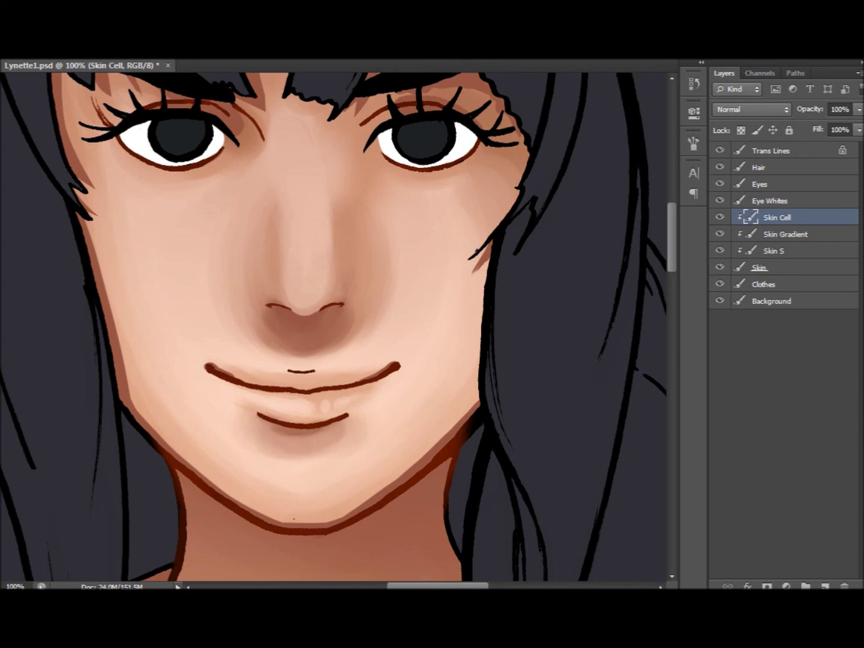
- Add a clipped layer named Lips above Skin Cell and paint both lips coral pink on it
{"action": "left_click", "coordinate": [825, 585]}
{"action": "double_click", "coordinate": [771, 217]}
{"action": "type", "text": "Lips"}
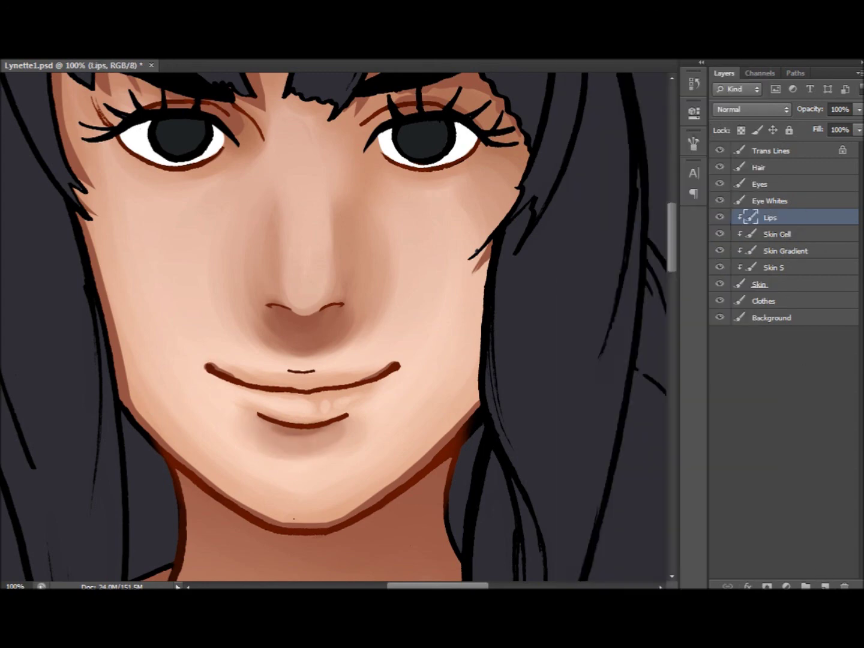
{"action": "key", "text": "Return"}
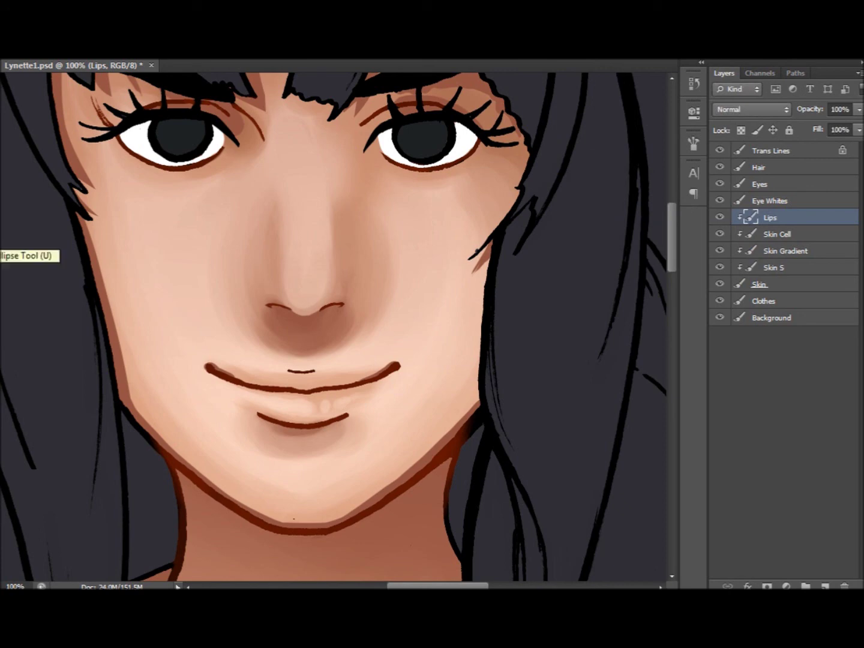
{"action": "left_click_drag", "start_coordinate": [336, 401], "coordinate": [368, 397]}
{"action": "mouse_move", "coordinate": [234, 389]}
{"action": "left_mouse_down"}
{"action": "mouse_move", "coordinate": [257, 398]}
{"action": "mouse_move", "coordinate": [228, 386]}
{"action": "mouse_move", "coordinate": [276, 401]}
{"action": "mouse_move", "coordinate": [366, 397]}
{"action": "left_mouse_up"}
{"action": "mouse_move", "coordinate": [246, 393]}
{"action": "left_mouse_down"}
{"action": "mouse_move", "coordinate": [232, 384]}
{"action": "mouse_move", "coordinate": [323, 384]}
{"action": "mouse_move", "coordinate": [277, 391]}
{"action": "mouse_move", "coordinate": [371, 385]}
{"action": "left_mouse_up"}
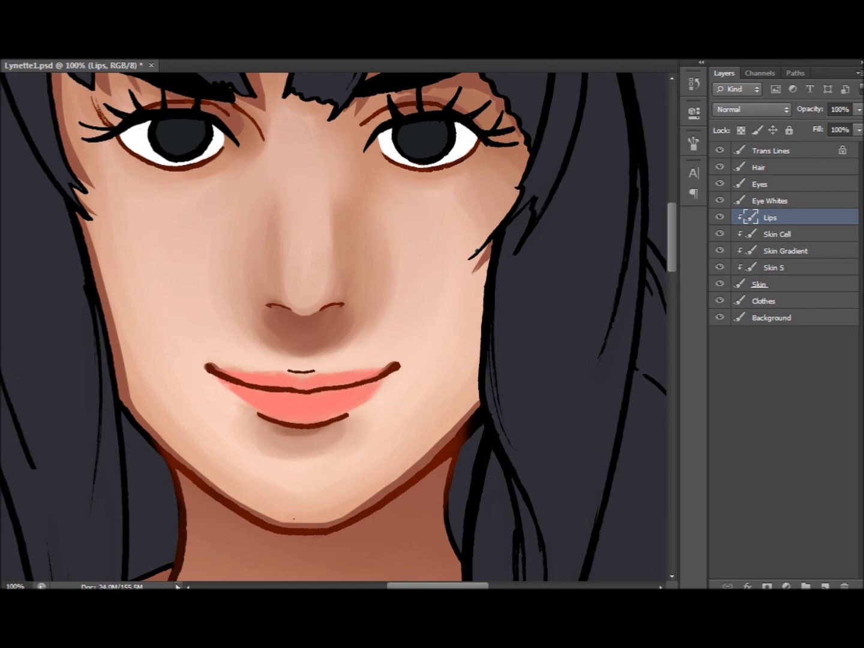
- Lock the Lips layer's transparent pixels, recolour the lips a muted salmon and shade their right half darker red
{"action": "left_click", "coordinate": [742, 129]}
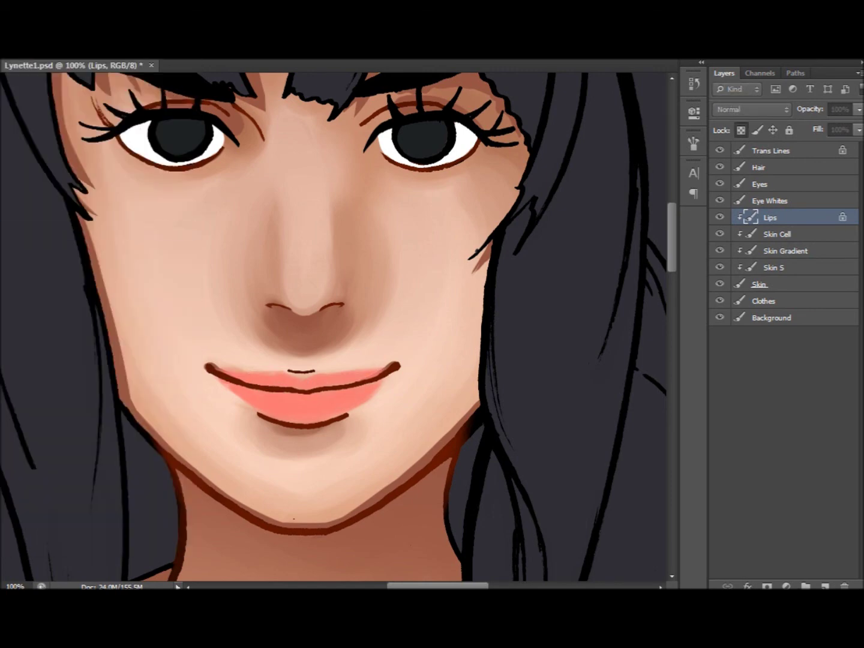
{"action": "left_click", "coordinate": [741, 130]}
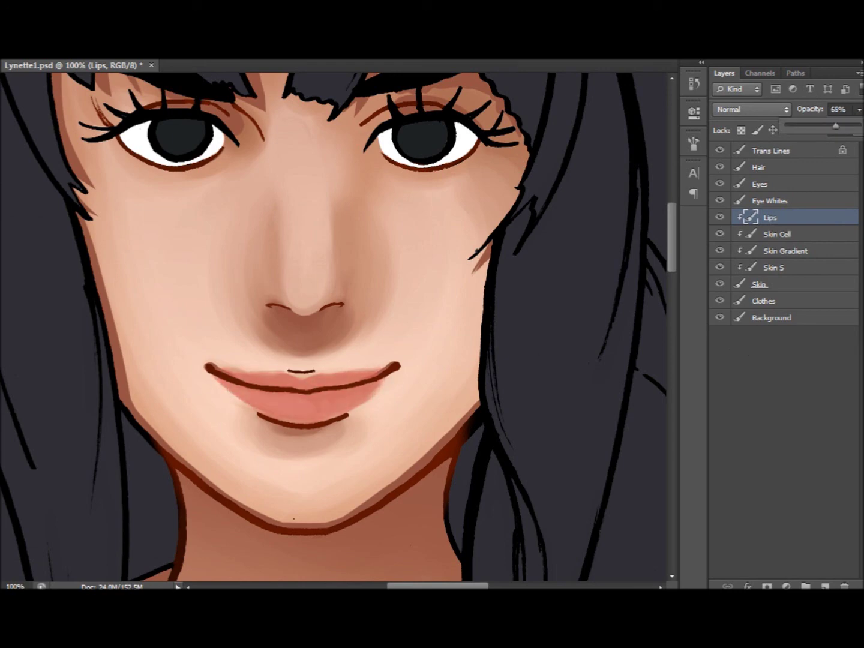
{"action": "left_click", "coordinate": [742, 130]}
{"action": "key", "text": "ctrl+z"}
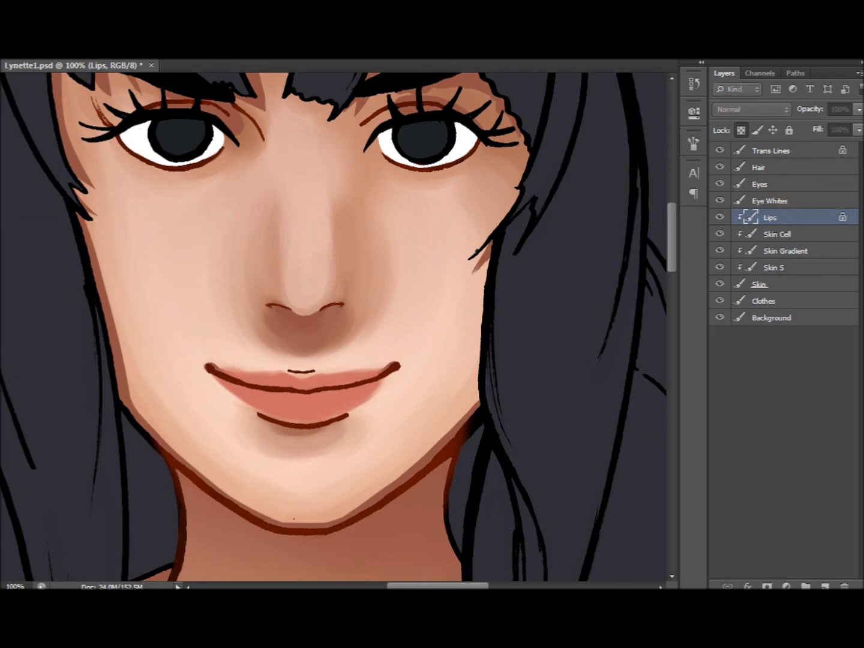
{"action": "mouse_move", "coordinate": [315, 403]}
{"action": "left_mouse_down"}
{"action": "mouse_move", "coordinate": [360, 393]}
{"action": "mouse_move", "coordinate": [335, 417]}
{"action": "left_mouse_up"}
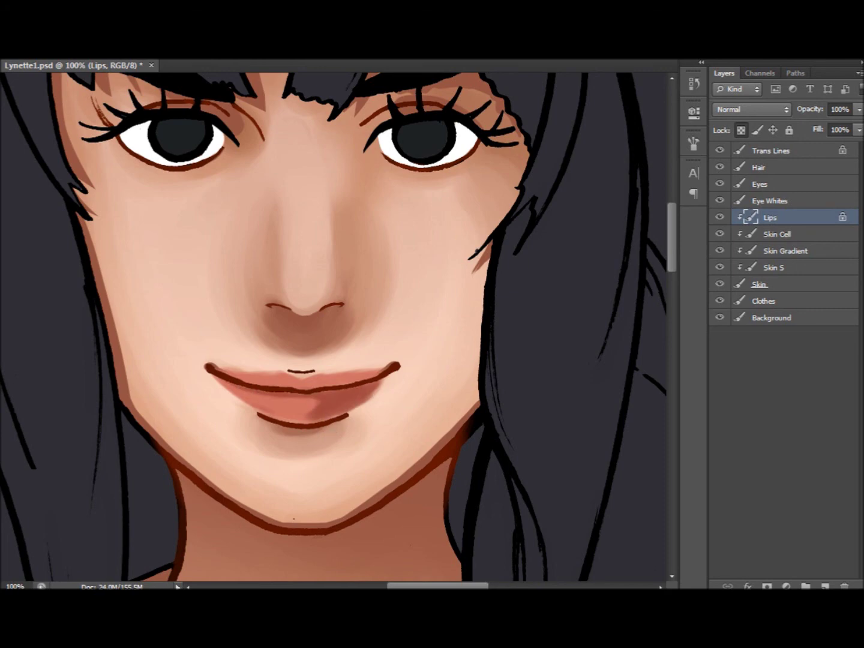
{"action": "left_click_drag", "start_coordinate": [318, 393], "coordinate": [333, 375]}
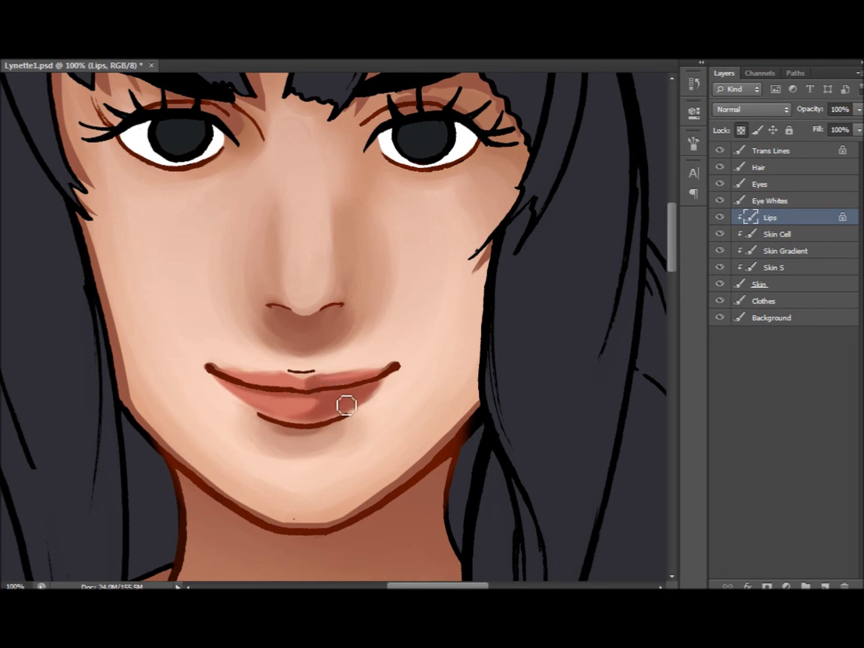
- Unlock the Lips layer's transparent pixels, fade the lips' outer edges into the skin and add soft highlights to the lower lip
{"action": "key", "text": "slash"}
{"action": "mouse_move", "coordinate": [237, 396]}
{"action": "left_mouse_down"}
{"action": "mouse_move", "coordinate": [279, 411]}
{"action": "mouse_move", "coordinate": [237, 395]}
{"action": "left_mouse_up"}
{"action": "key", "text": "ctrl+z"}
{"action": "left_click", "coordinate": [295, 408]}
{"action": "mouse_move", "coordinate": [240, 389]}
{"action": "left_mouse_down"}
{"action": "mouse_move", "coordinate": [286, 415]}
{"action": "mouse_move", "coordinate": [395, 385]}
{"action": "mouse_move", "coordinate": [349, 405]}
{"action": "left_mouse_up"}
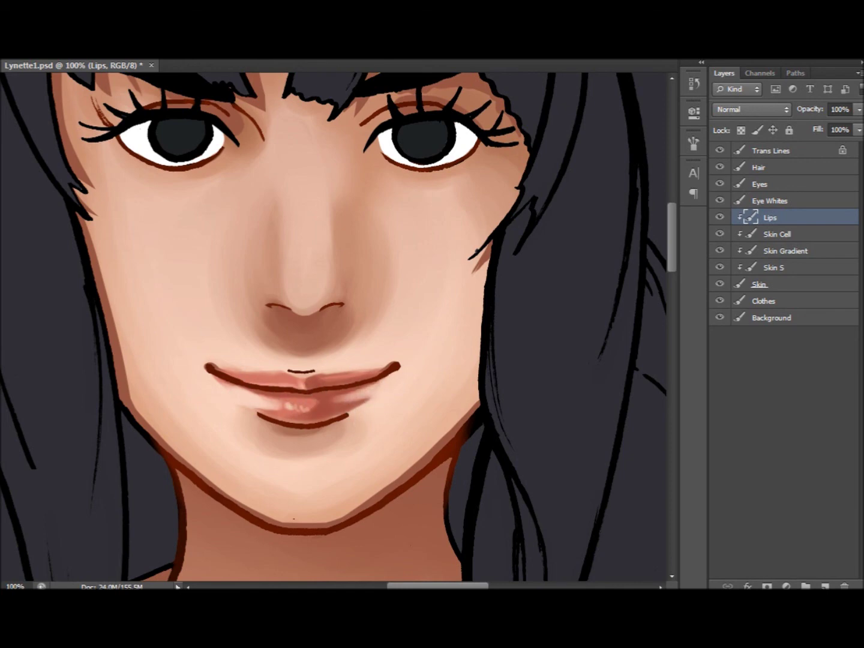
{"action": "key", "text": "ctrl+0"}
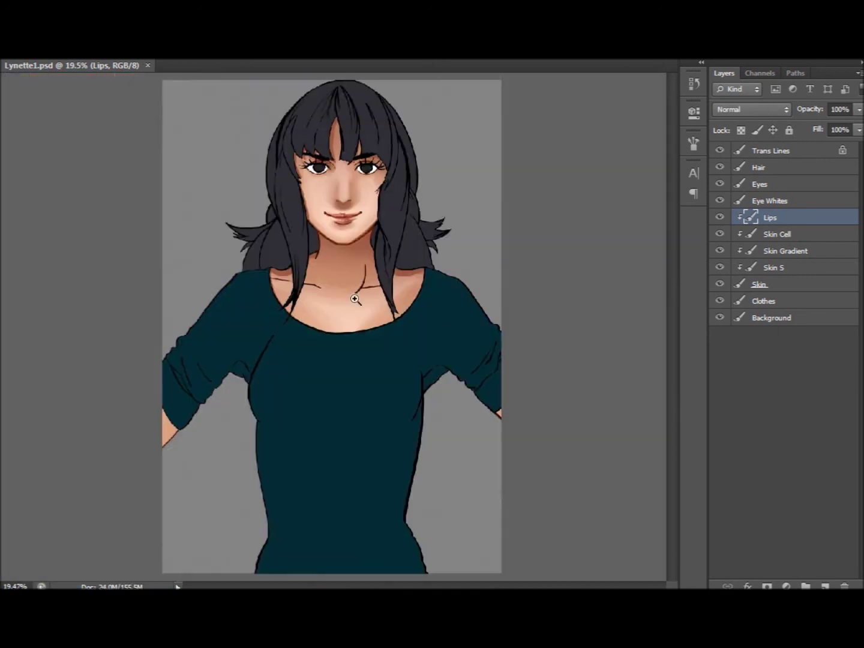